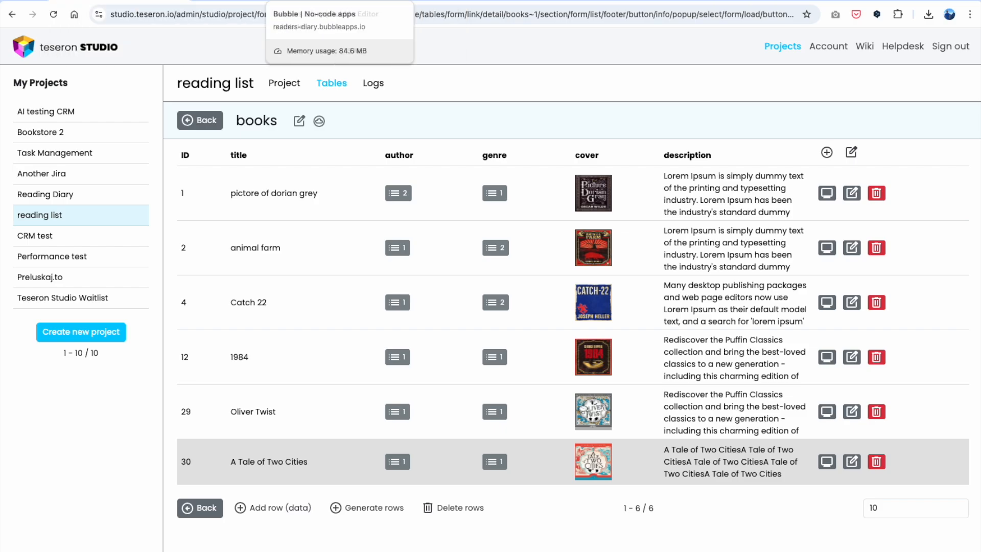
- Review the Readers Diary app preview, examining the book cards, the book creation form and its author options
{"action": "left_click", "coordinate": [392, 2]}
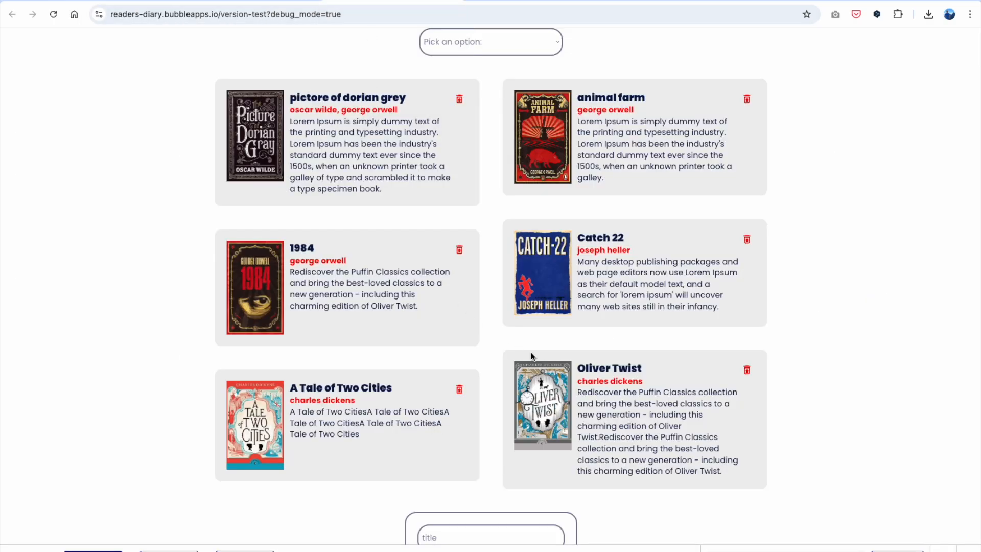
{"action": "scroll", "coordinate": [531, 351], "scroll_direction": "down", "scroll_amount": 7}
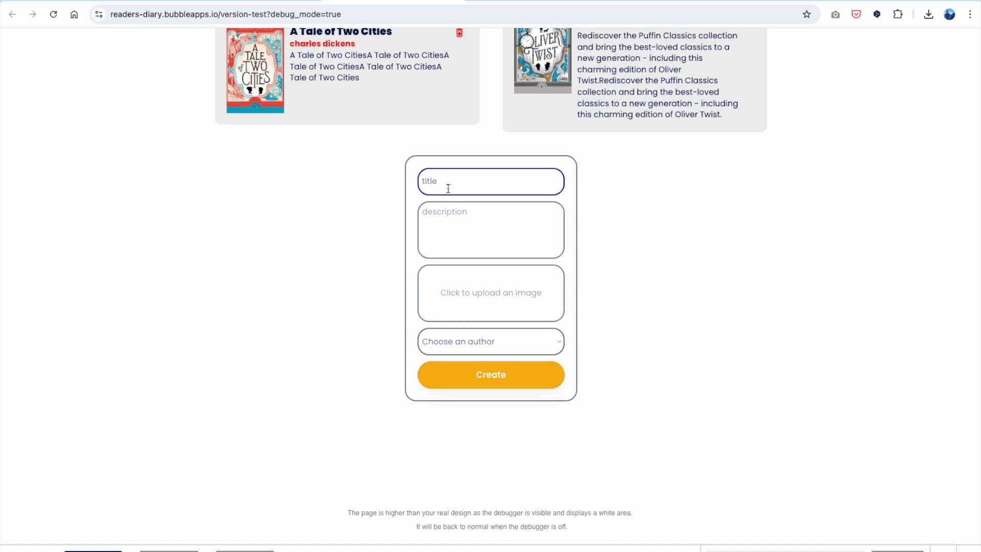
{"action": "scroll", "coordinate": [446, 199], "scroll_direction": "up", "scroll_amount": 1}
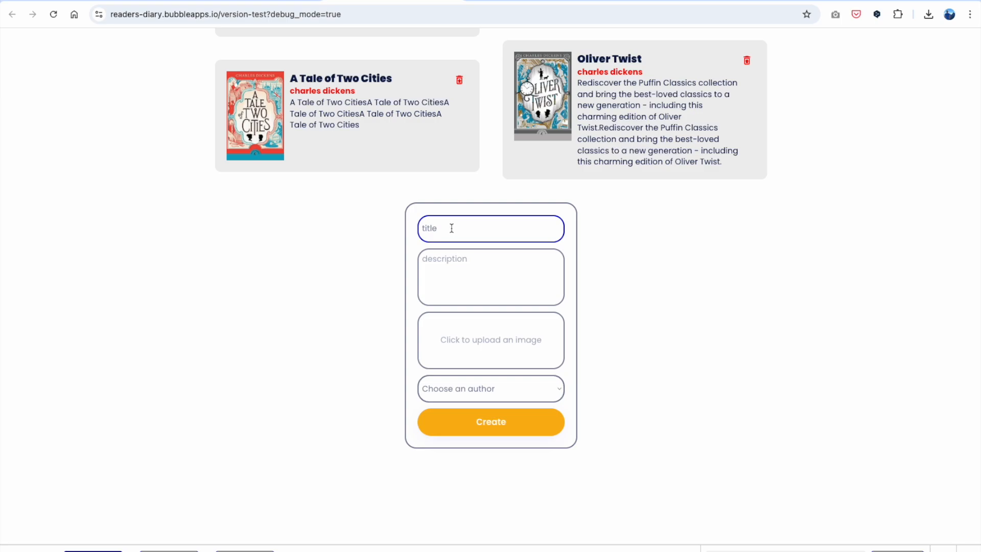
{"action": "scroll", "coordinate": [731, 280], "scroll_direction": "up", "scroll_amount": 1}
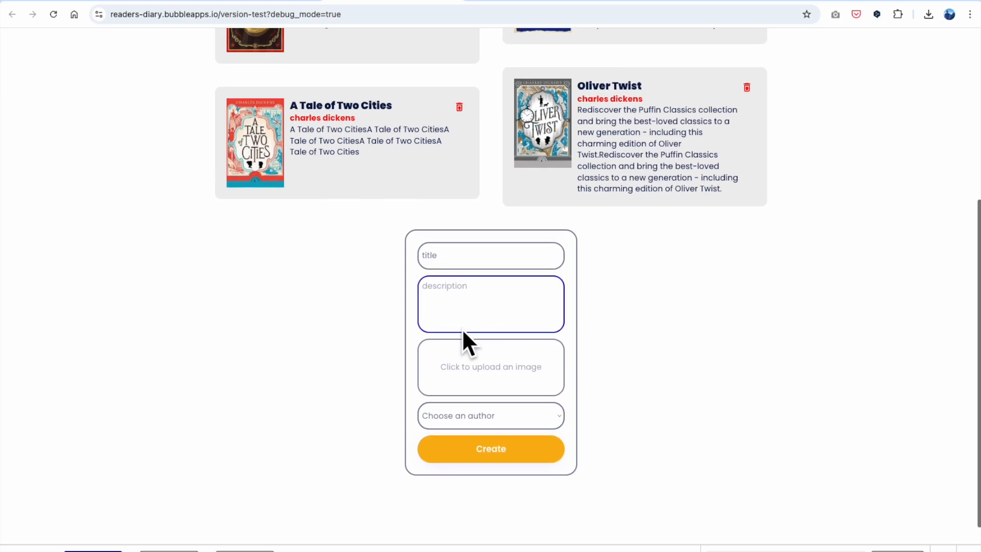
{"action": "left_click", "coordinate": [557, 418]}
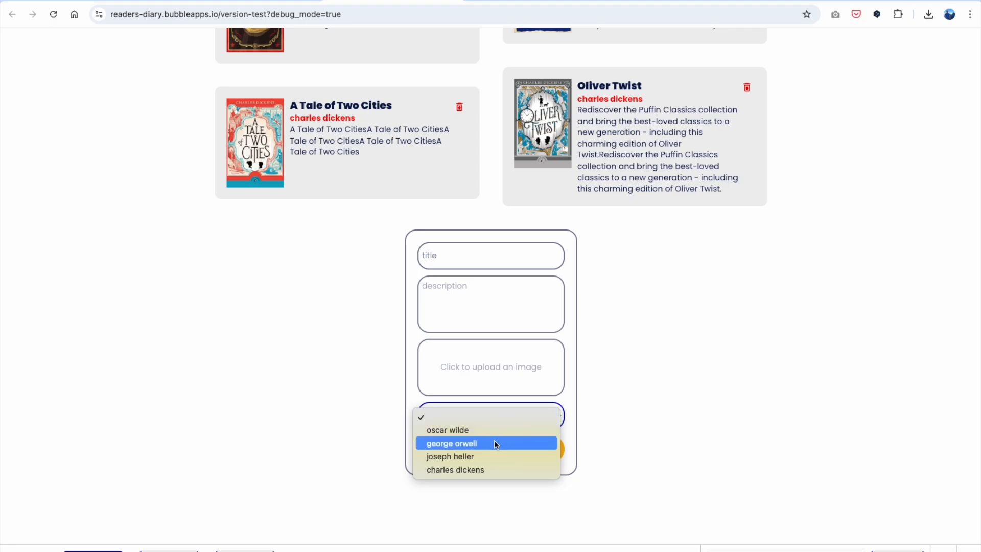
{"action": "left_click", "coordinate": [662, 386]}
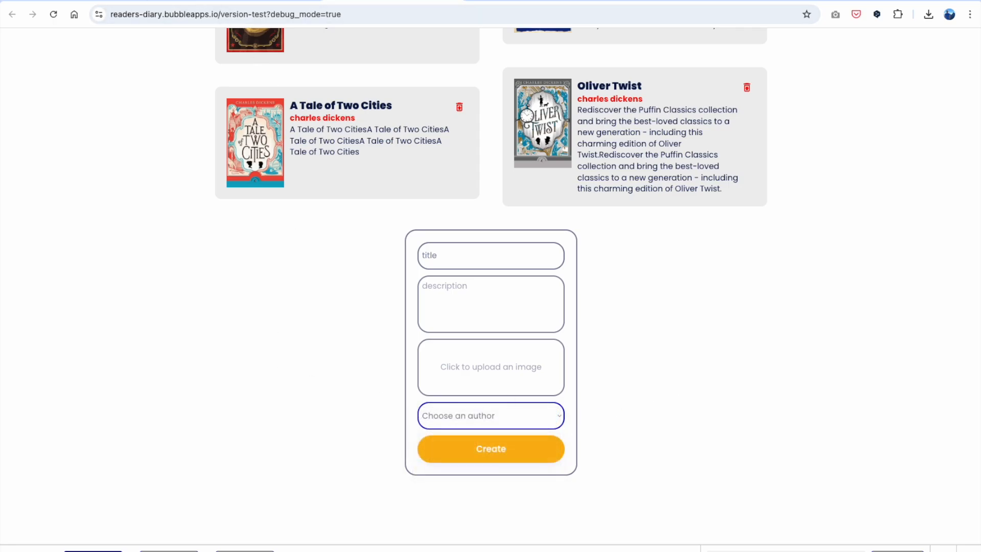
- Switch to Teseron Studio and copy the URL for the Create operation from the books table's API info
{"action": "left_click", "coordinate": [120, 0]}
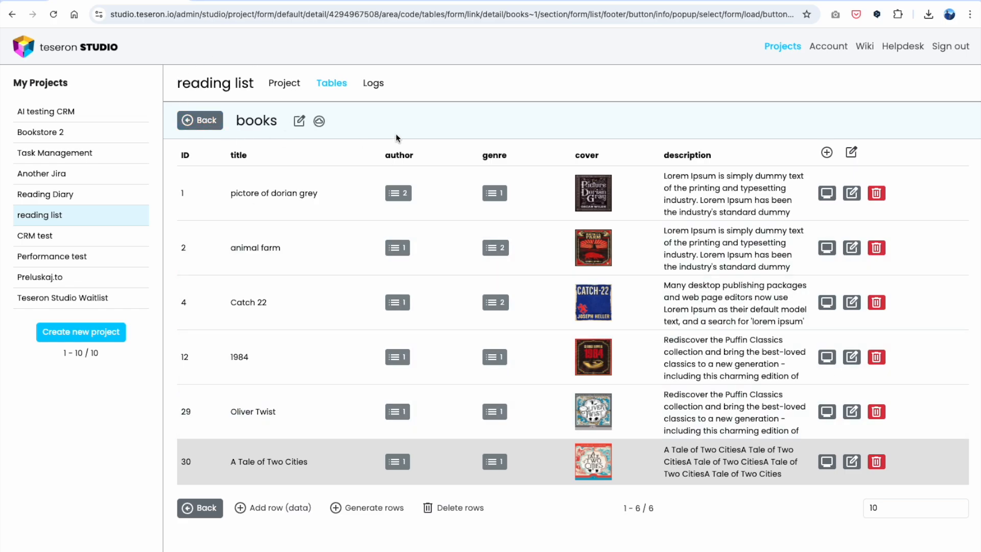
{"action": "left_click", "coordinate": [321, 122]}
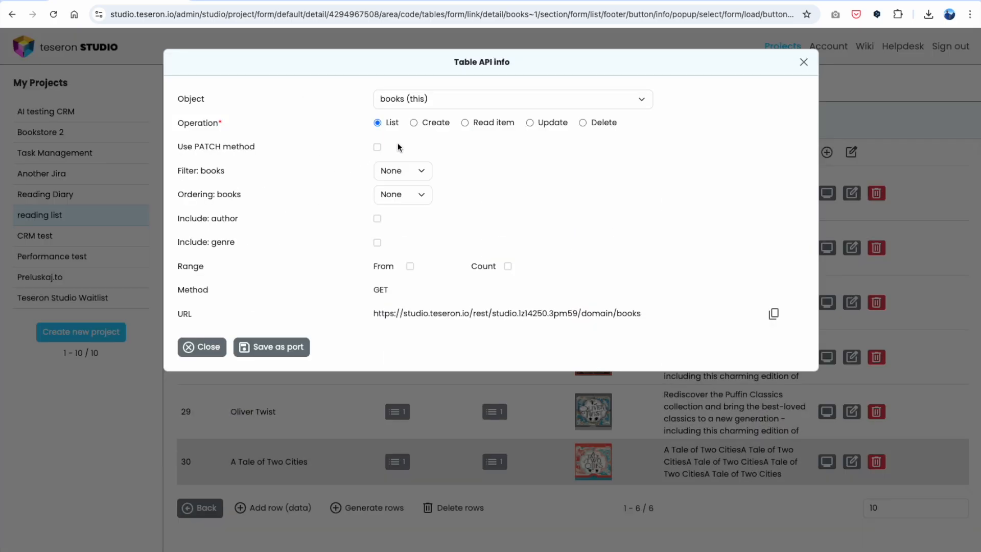
{"action": "left_click", "coordinate": [413, 123]}
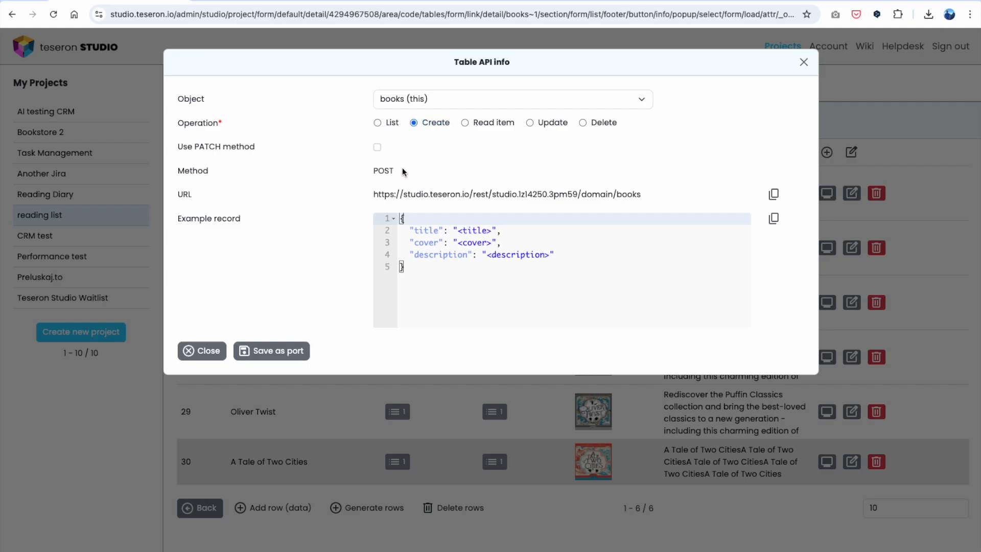
{"action": "left_click", "coordinate": [775, 198]}
- Switch to the Bubble editor, expand the create book API call and select its endpoint URL
{"action": "left_click", "coordinate": [276, 1]}
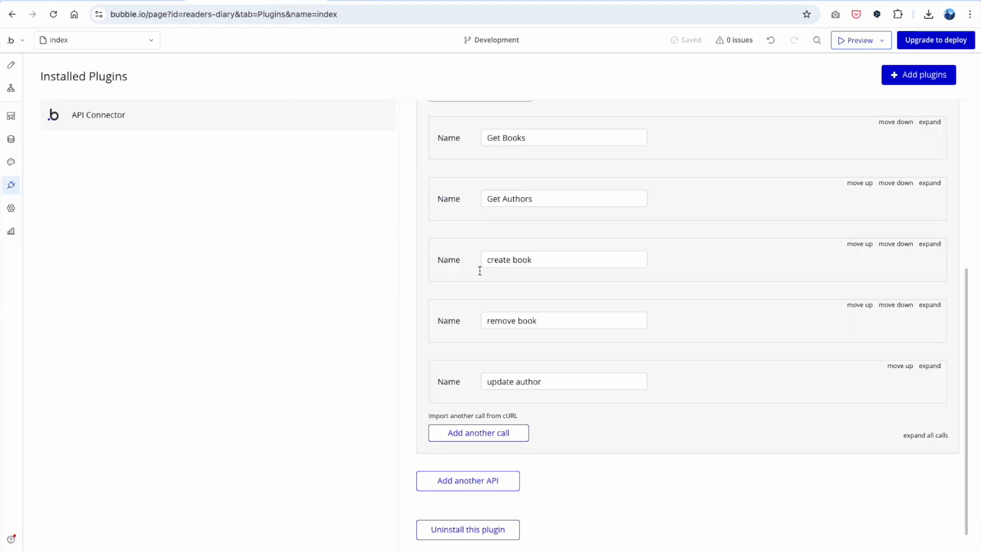
{"action": "left_click", "coordinate": [930, 243]}
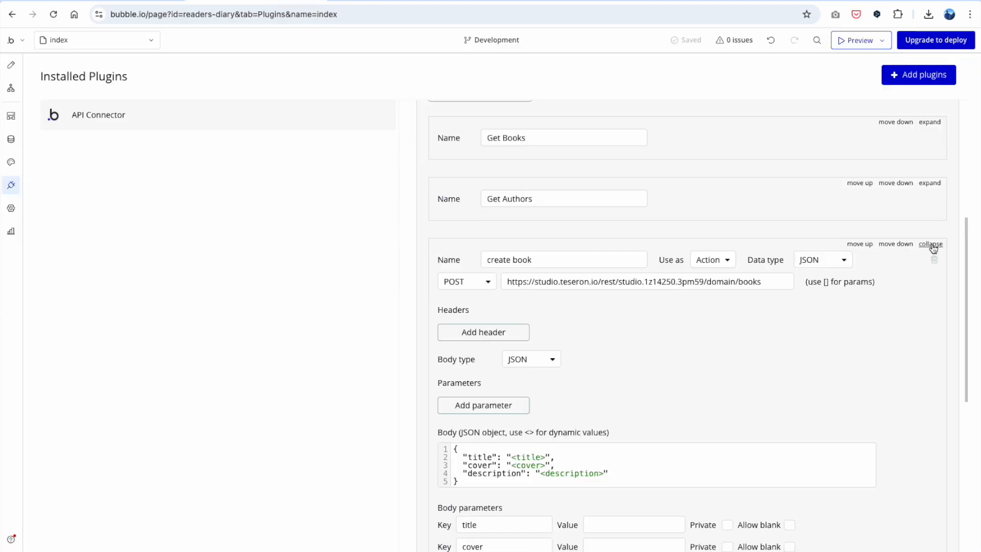
{"action": "triple_click", "coordinate": [764, 285]}
{"action": "left_click", "coordinate": [765, 285]}
{"action": "left_click", "coordinate": [752, 296]}
- Copy the books example record from Teseron Studio and replace the create book call's JSON body with it in the Bubble editor
{"action": "left_click", "coordinate": [128, 1]}
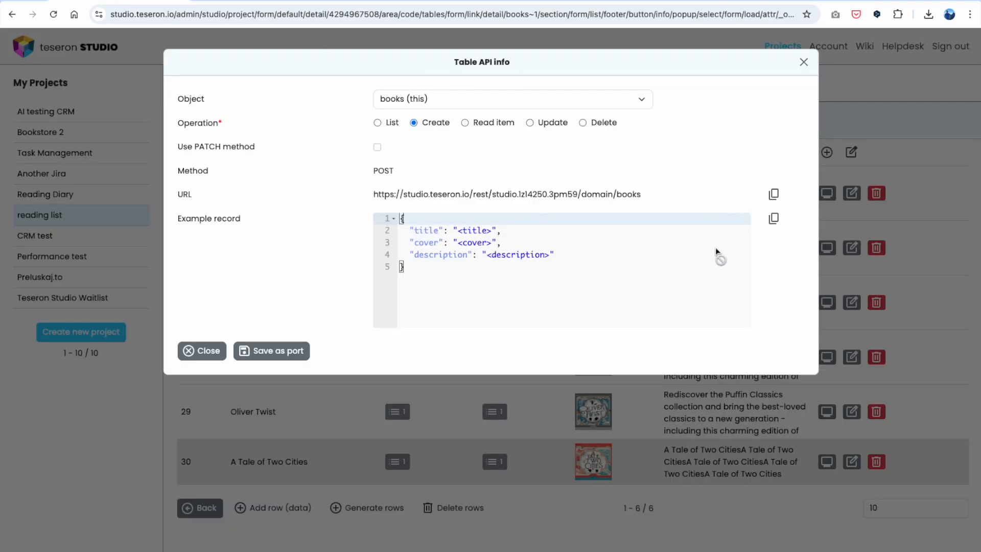
{"action": "left_click", "coordinate": [774, 218]}
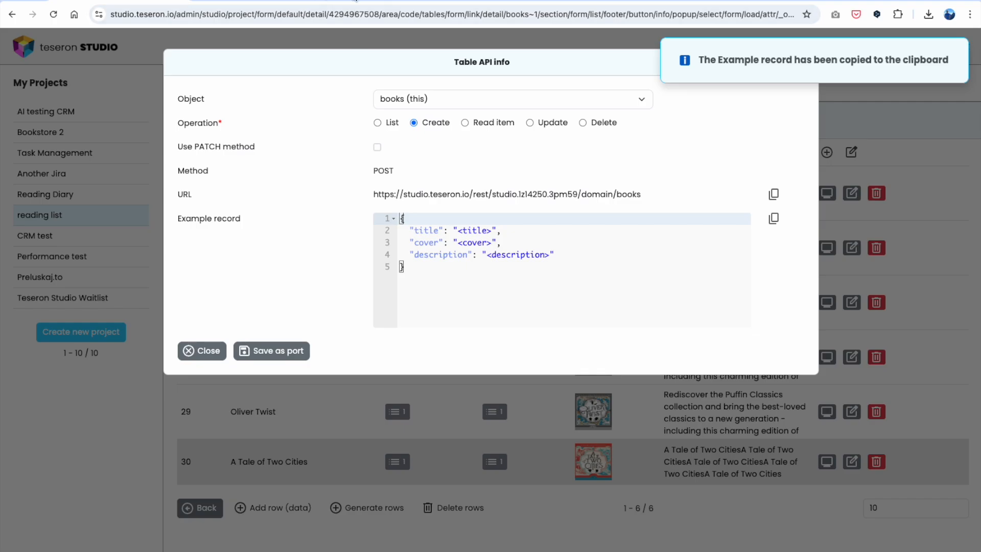
{"action": "left_click", "coordinate": [378, 1]}
{"action": "left_click", "coordinate": [276, 1]}
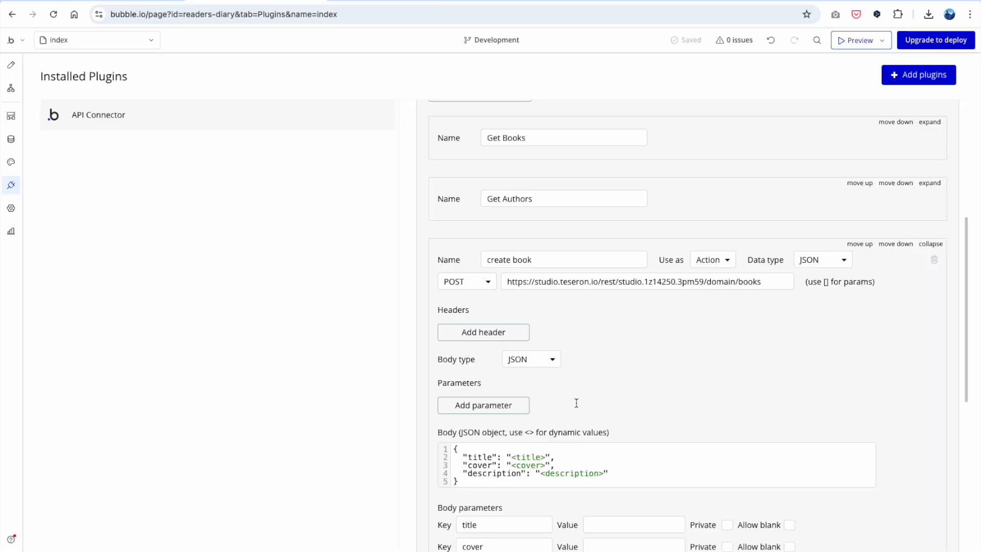
{"action": "left_click", "coordinate": [596, 469]}
{"action": "key", "text": "ctrl+a"}
{"action": "key", "text": "ctrl+x"}
{"action": "key", "text": "ctrl+v"}
- Reinitialize the create book call and save its returned values
{"action": "scroll", "coordinate": [665, 422], "scroll_direction": "down", "scroll_amount": 3}
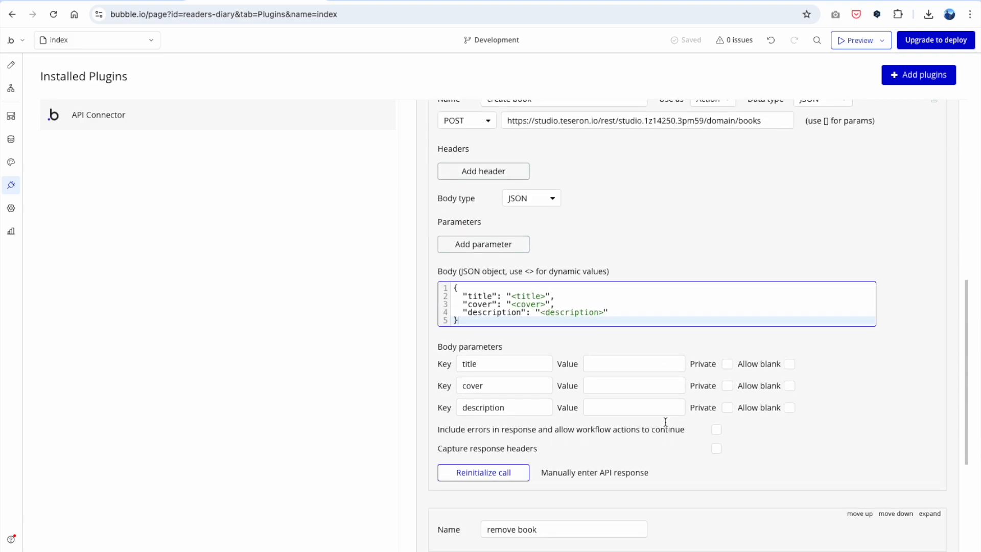
{"action": "left_click", "coordinate": [634, 365]}
{"action": "left_click", "coordinate": [846, 356]}
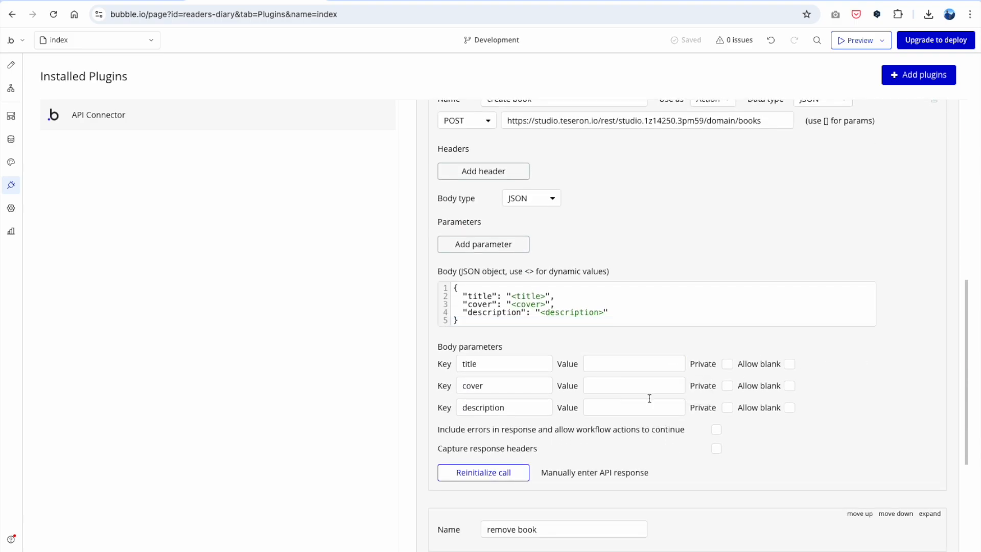
{"action": "left_click", "coordinate": [495, 475]}
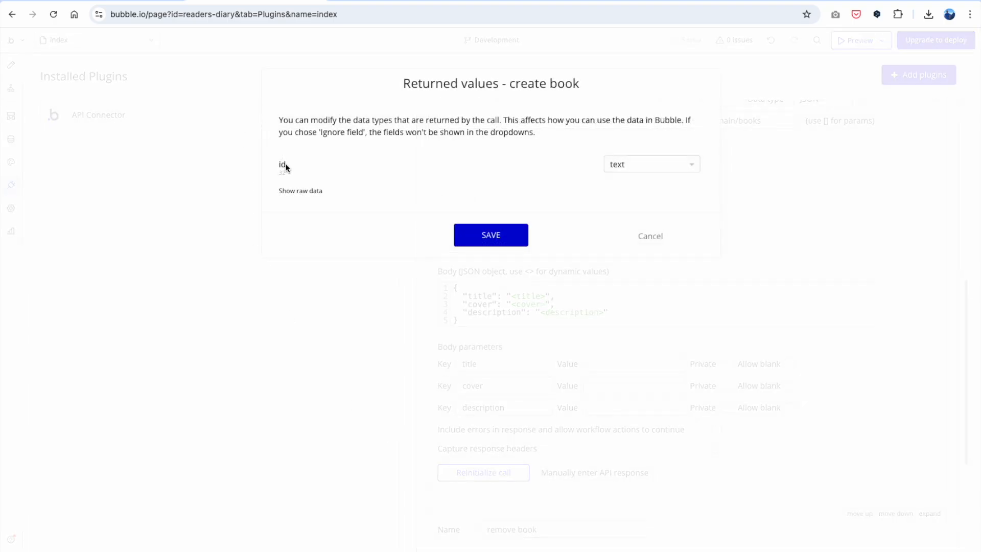
{"action": "left_click", "coordinate": [501, 239]}
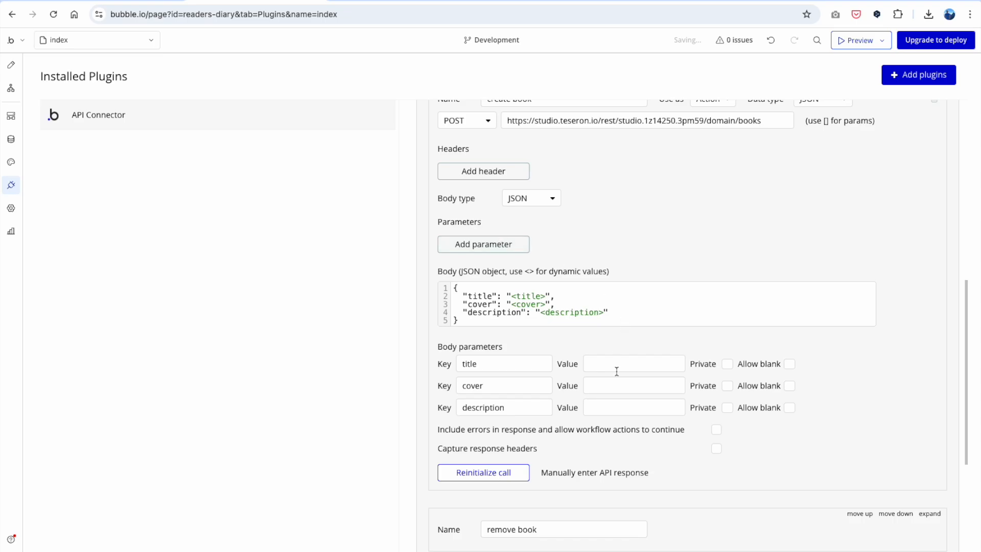
- Open the Create button's workflow, examine its create book action and browse the plugin actions that can follow it
{"action": "left_click", "coordinate": [12, 66]}
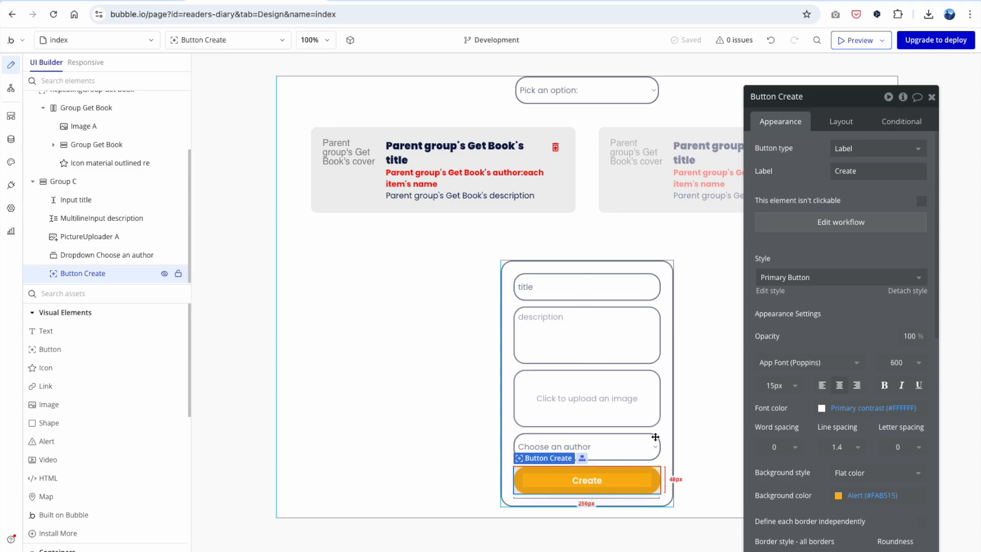
{"action": "left_click", "coordinate": [861, 221]}
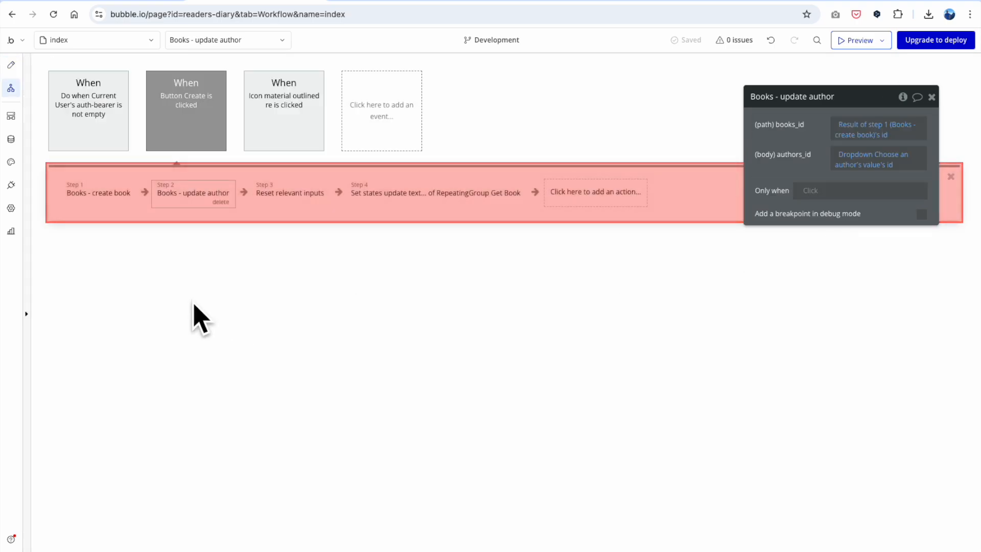
{"action": "left_click", "coordinate": [95, 203]}
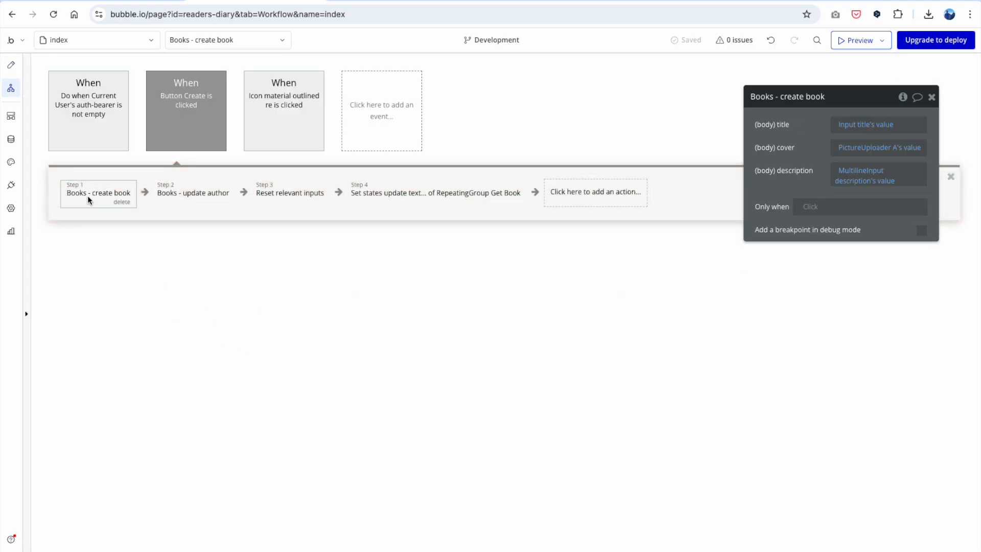
{"action": "left_click", "coordinate": [145, 193]}
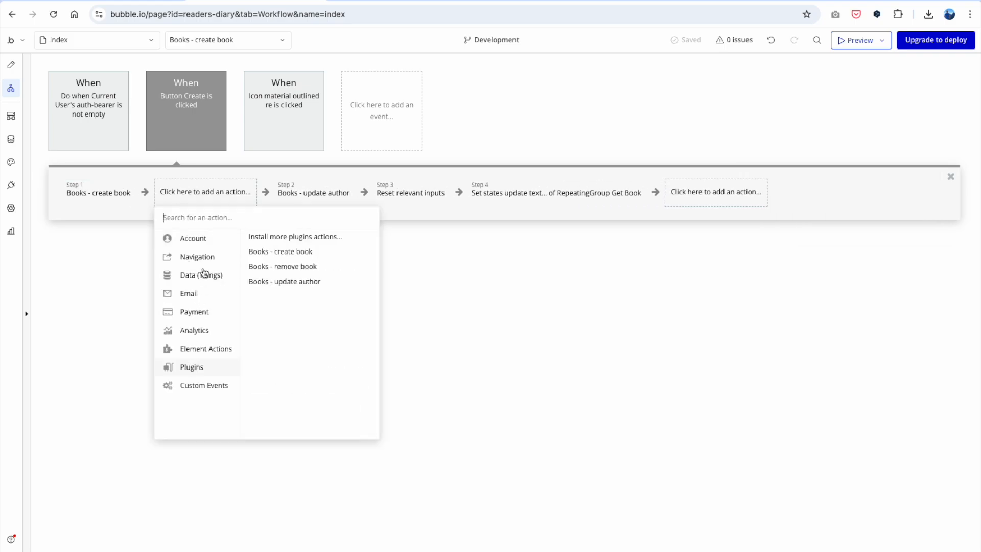
{"action": "mouse_move", "coordinate": [196, 372]}
- Recheck the create book call's body parameters in the API Connector and return to the page design
{"action": "left_click", "coordinate": [11, 187]}
{"action": "scroll", "coordinate": [683, 255], "scroll_direction": "up", "scroll_amount": 1}
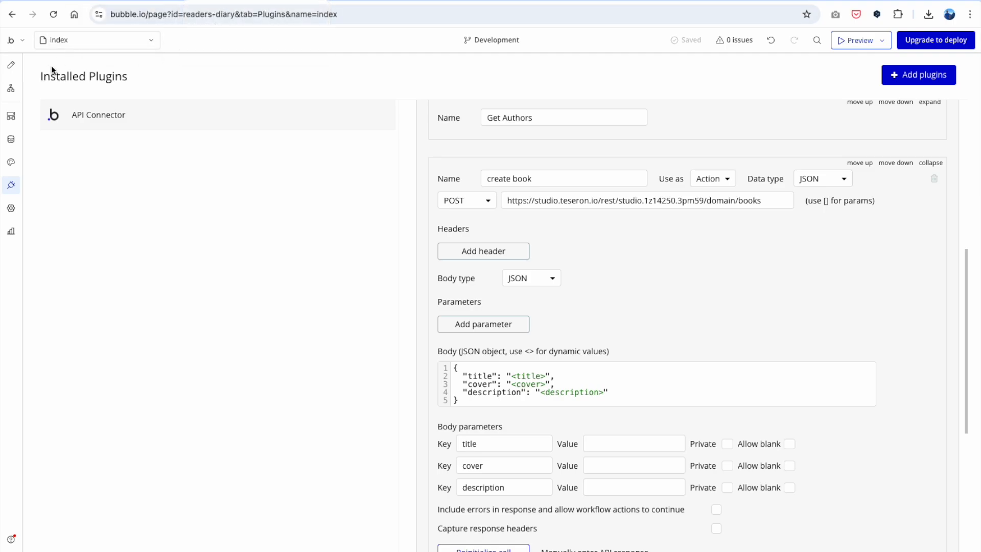
{"action": "left_click", "coordinate": [11, 65]}
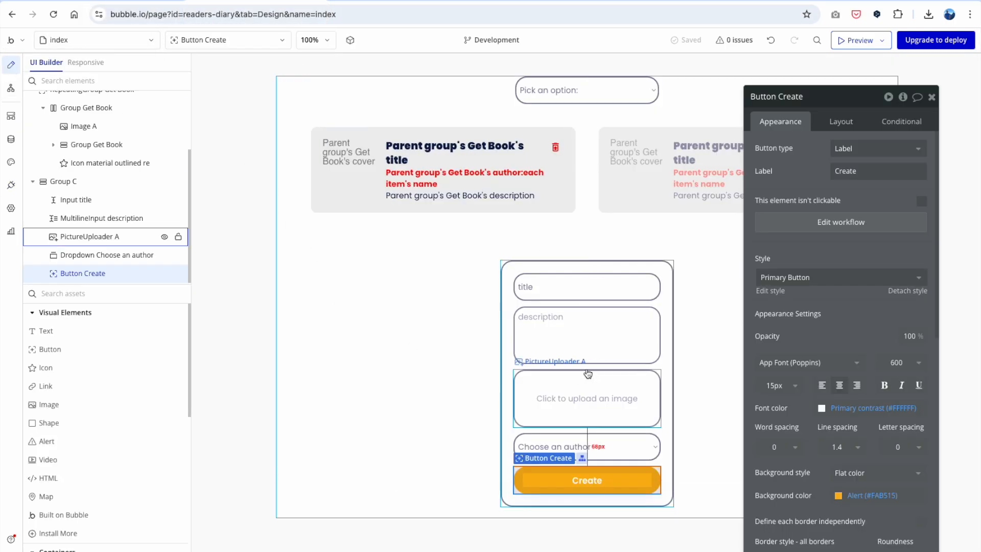
- Insert another Books - create book action after the first action in the Create button's workflow
{"action": "left_click", "coordinate": [11, 87]}
{"action": "left_click", "coordinate": [188, 197]}
{"action": "left_click", "coordinate": [144, 197]}
{"action": "mouse_move", "coordinate": [192, 367]}
{"action": "left_click", "coordinate": [281, 252]}
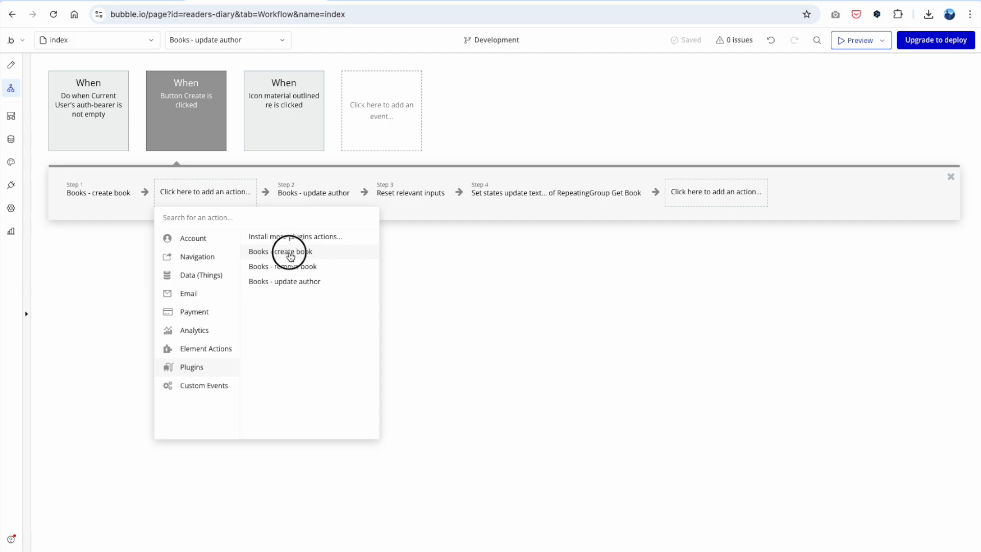
- Bind the title parameter of the inserted create book action to Input title's value
{"action": "left_click", "coordinate": [884, 119]}
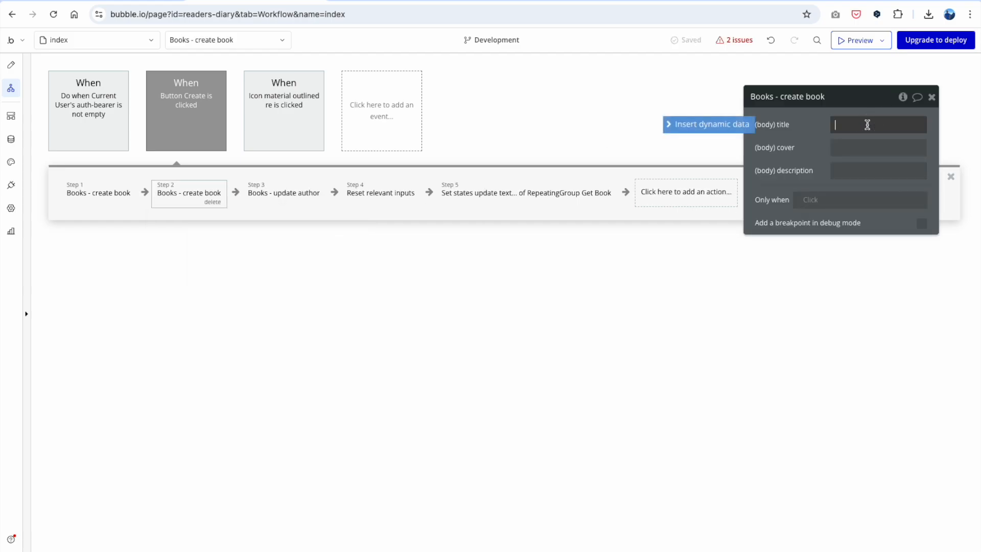
{"action": "left_click", "coordinate": [731, 129]}
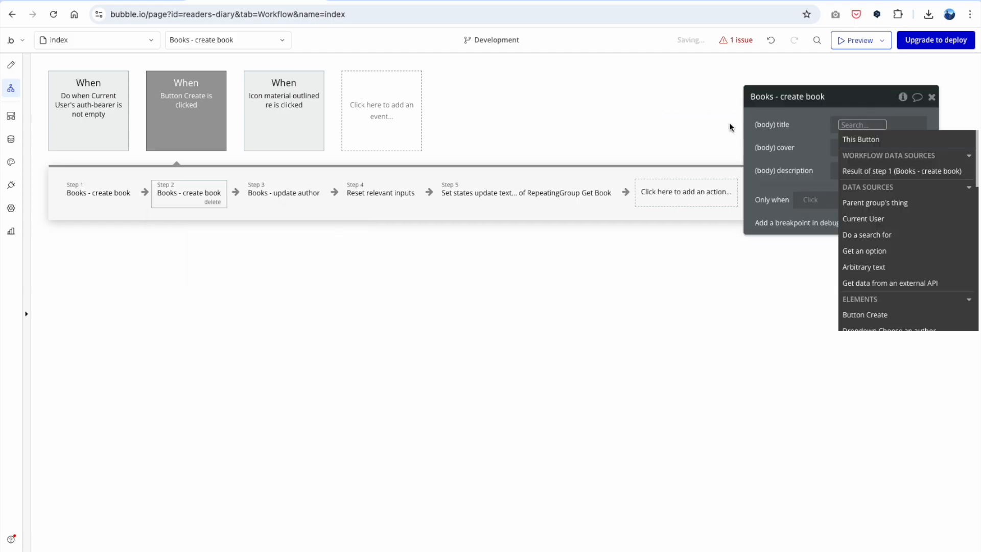
{"action": "type", "text": "inp"}
{"action": "key", "text": "Return"}
{"action": "key", "text": "Return"}
- Bind the cover parameter of the inserted create book action to PictureUploader A's value
{"action": "left_click", "coordinate": [845, 151]}
{"action": "left_click", "coordinate": [734, 148]}
{"action": "type", "text": "pic"}
{"action": "left_click", "coordinate": [868, 177]}
{"action": "left_click", "coordinate": [868, 168]}
- Bind the description parameter of the inserted create book action to MultilineInput description's value
{"action": "left_click", "coordinate": [871, 172]}
{"action": "left_click", "coordinate": [732, 170]}
{"action": "type", "text": "mult"}
{"action": "left_click", "coordinate": [854, 202]}
{"action": "left_click", "coordinate": [854, 206]}
- Delete the duplicate create book action and the update author action from the Create button's workflow
{"action": "left_click", "coordinate": [90, 195]}
{"action": "left_click", "coordinate": [200, 198]}
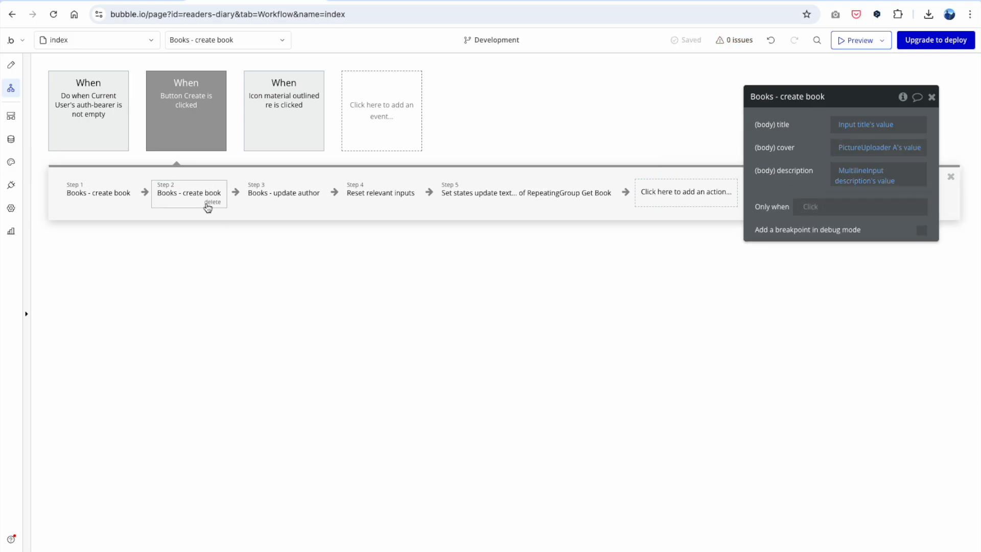
{"action": "left_click", "coordinate": [211, 203]}
{"action": "left_click", "coordinate": [219, 202]}
{"action": "left_click", "coordinate": [92, 191]}
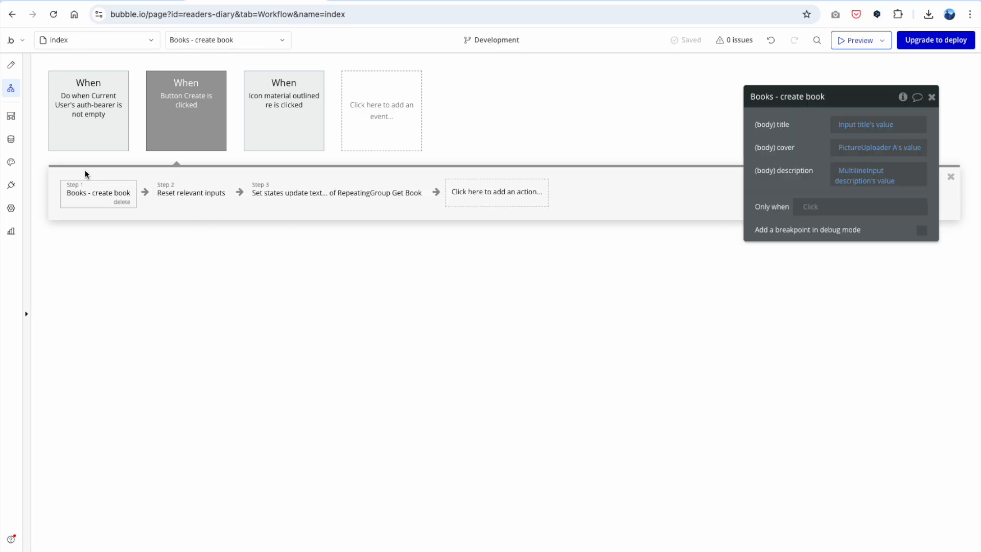
- In Teseron Studio, set the books table's API info to Create for author of books, and return to the Bubble editor's API Connector
{"action": "left_click", "coordinate": [119, 1]}
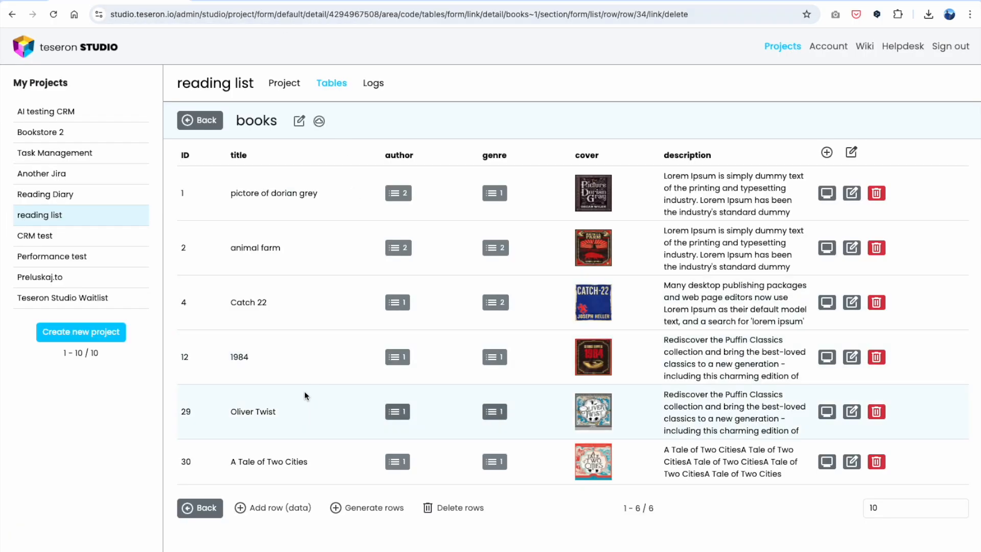
{"action": "left_click", "coordinate": [319, 121]}
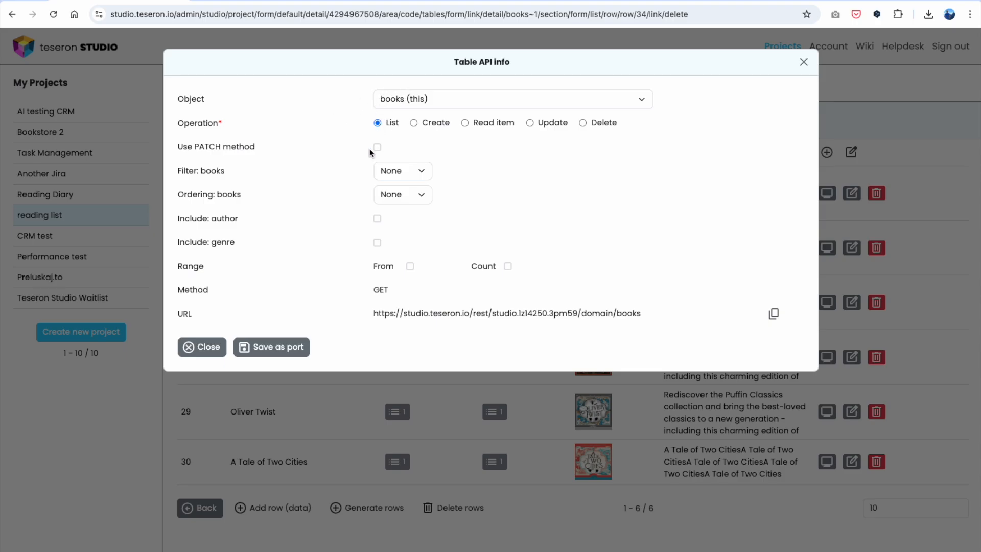
{"action": "left_click", "coordinate": [414, 123]}
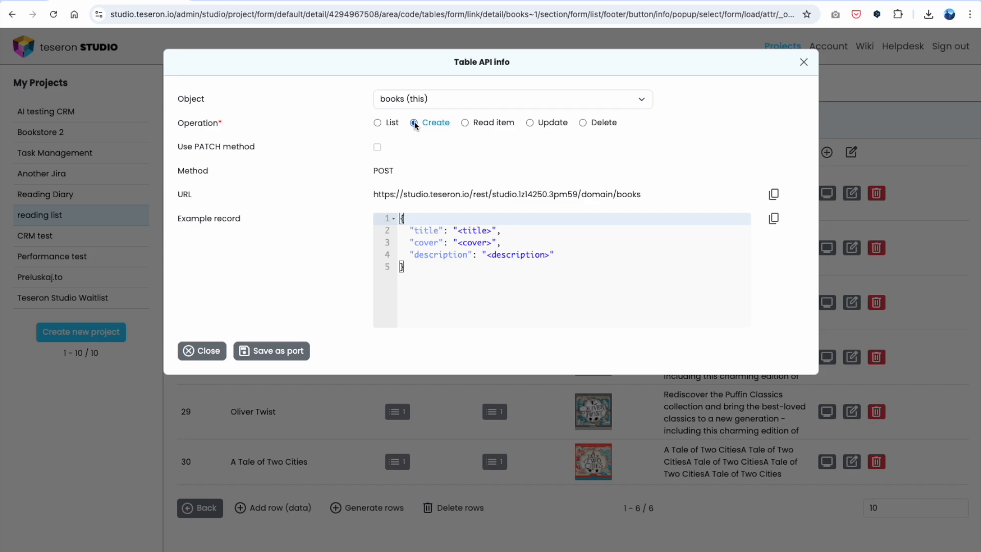
{"action": "left_click", "coordinate": [443, 100]}
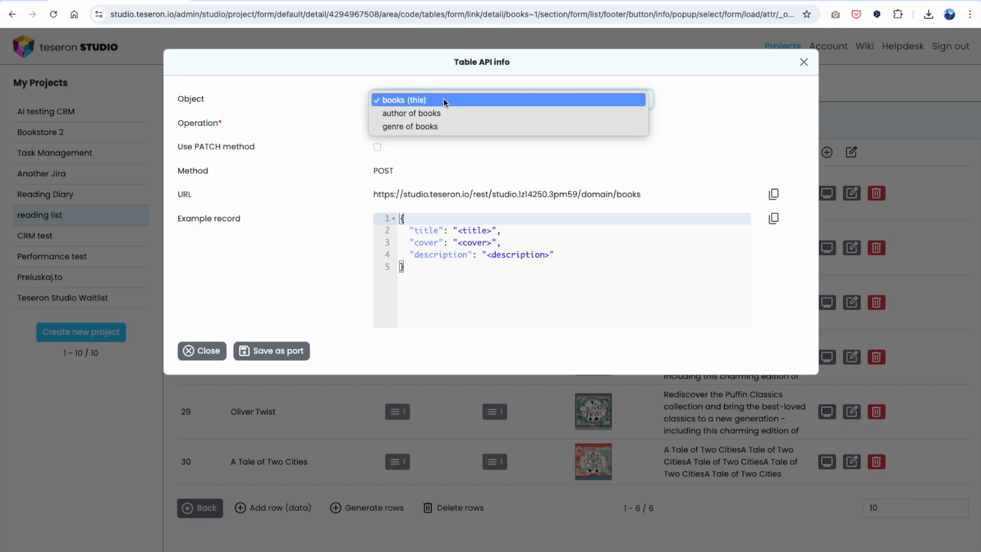
{"action": "left_click", "coordinate": [417, 114]}
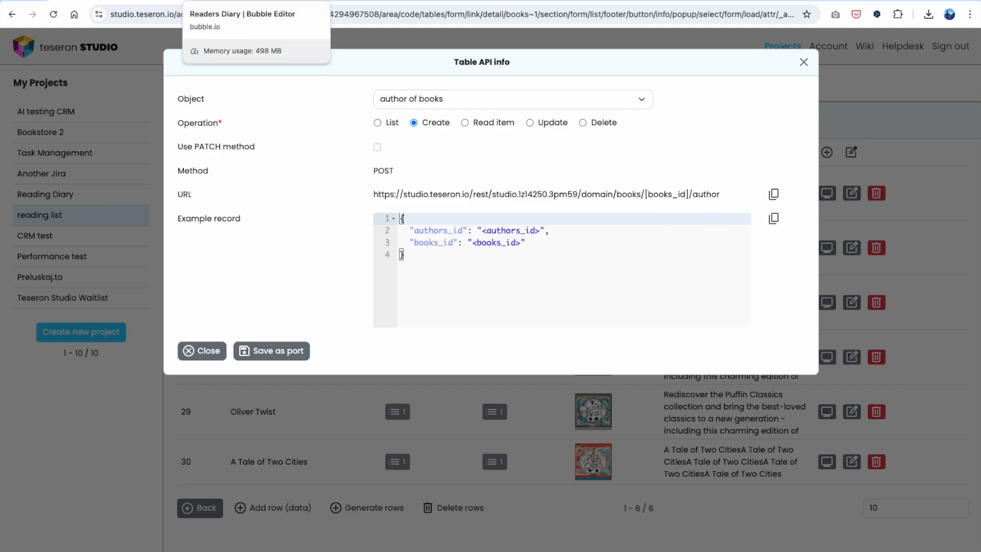
{"action": "left_click", "coordinate": [230, 6]}
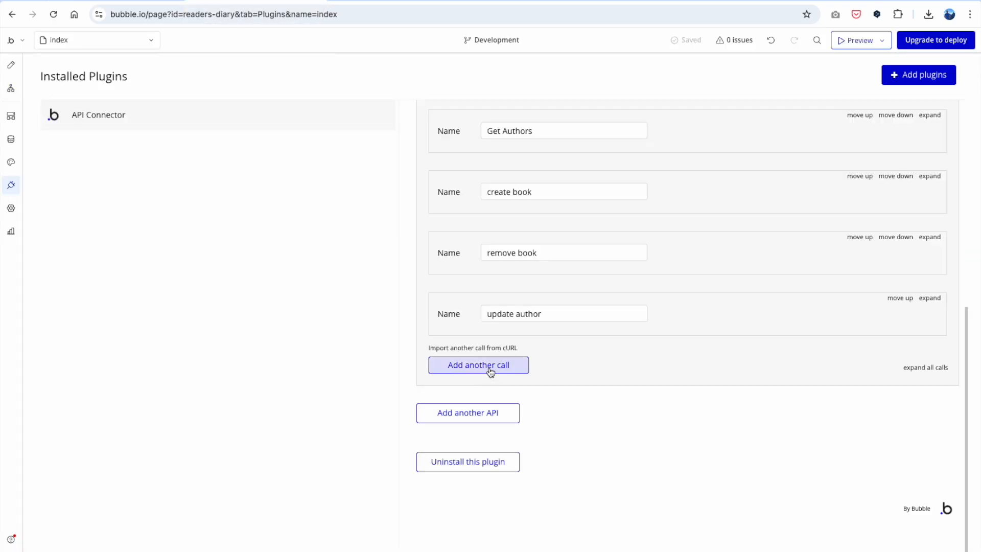
- Add another call to the Books API with the POST method, used as an Action
{"action": "left_click", "coordinate": [491, 370]}
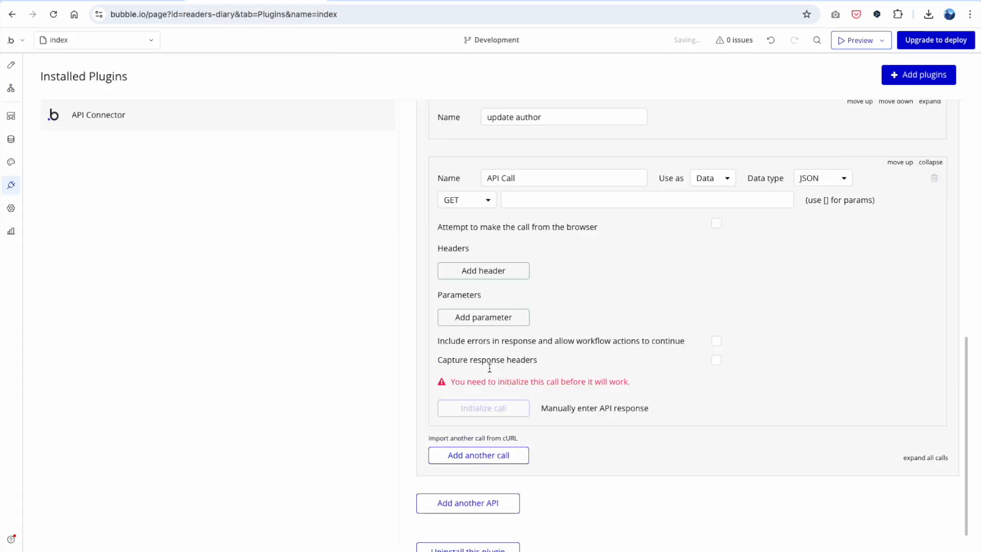
{"action": "left_click", "coordinate": [487, 201]}
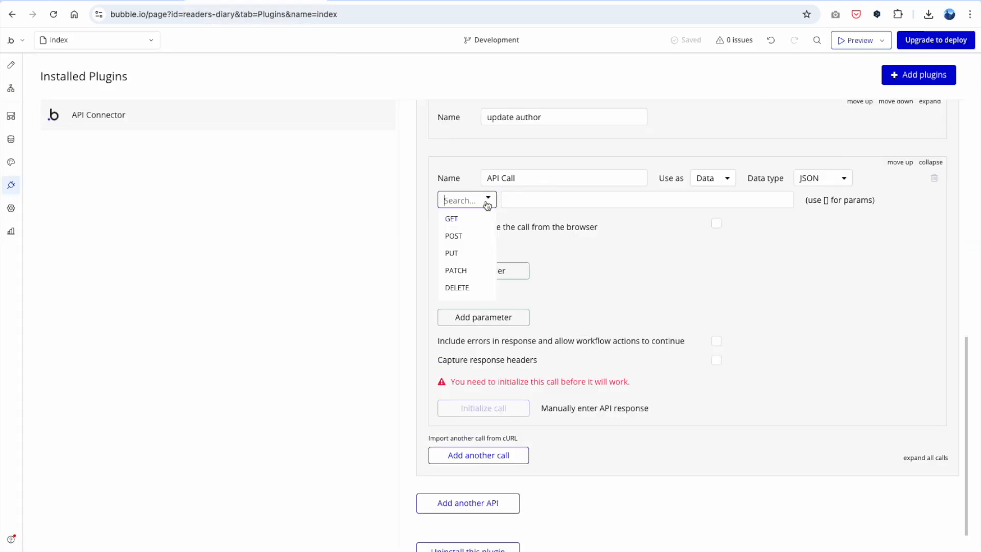
{"action": "left_click", "coordinate": [476, 236]}
{"action": "left_click", "coordinate": [714, 178]}
{"action": "left_click", "coordinate": [712, 213]}
- Copy the author of books Create URL from Teseron Studio into the new call's URL in the Bubble editor
{"action": "left_click", "coordinate": [627, 199]}
{"action": "key", "text": "ctrl+shift+Tab"}
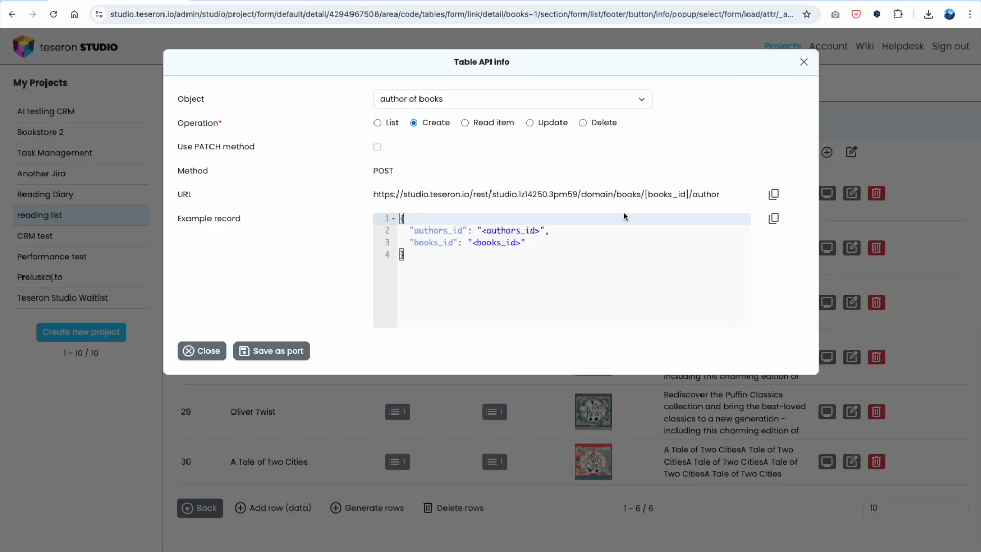
{"action": "left_click", "coordinate": [768, 195]}
{"action": "key", "text": "ctrl+Tab"}
{"action": "left_click", "coordinate": [556, 199]}
{"action": "key", "text": "ctrl+v"}
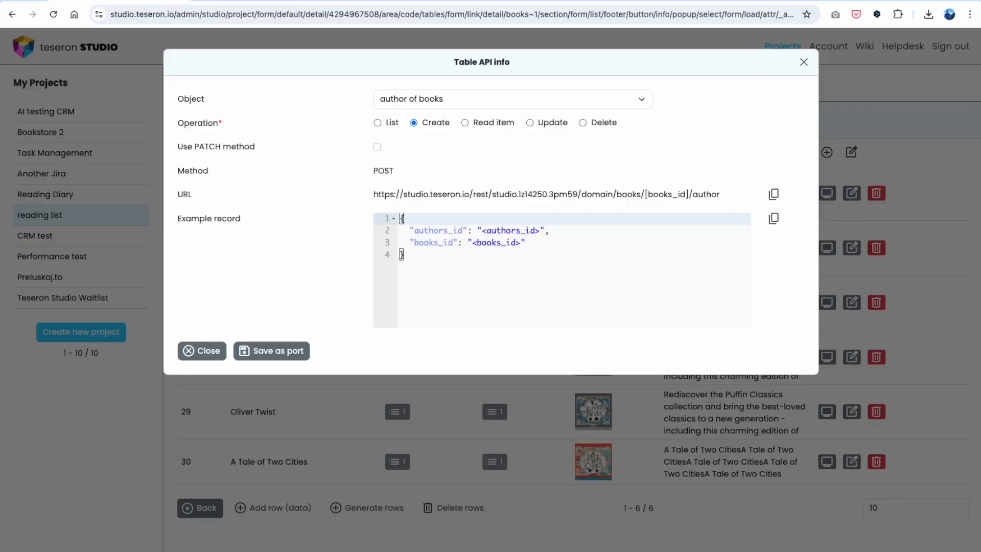
- Copy the example record with authors_id and books_id from Teseron Studio into the new call's JSON body in Bubble
{"action": "key", "text": "ctrl+shift+Tab"}
{"action": "left_click", "coordinate": [772, 220]}
{"action": "key", "text": "ctrl+Tab"}
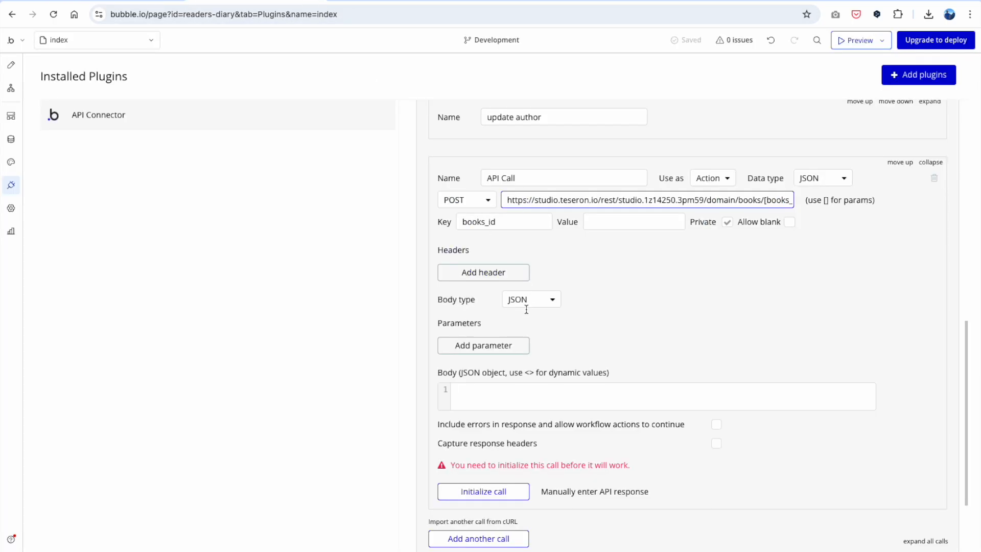
{"action": "left_click", "coordinate": [529, 392]}
{"action": "key", "text": "ctrl+v"}
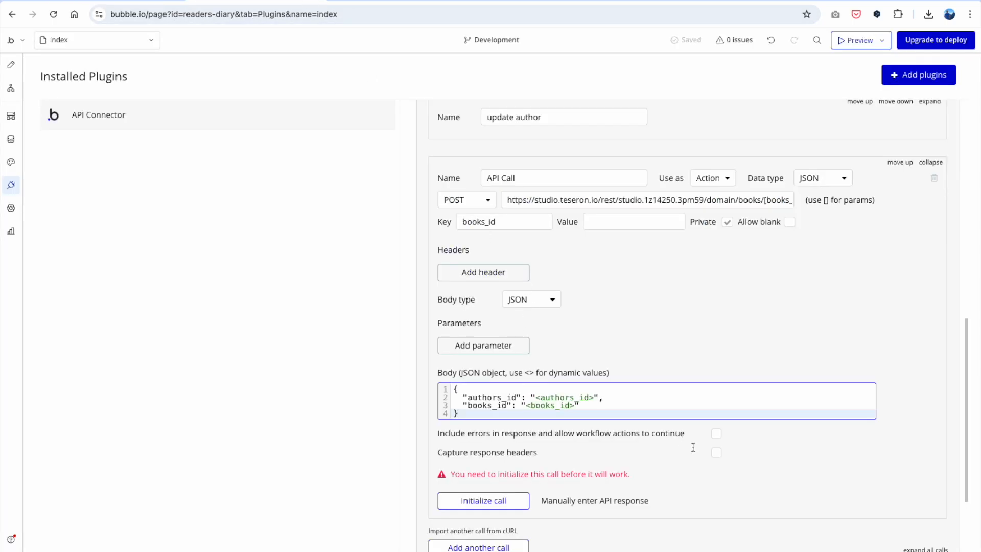
{"action": "left_click", "coordinate": [751, 488]}
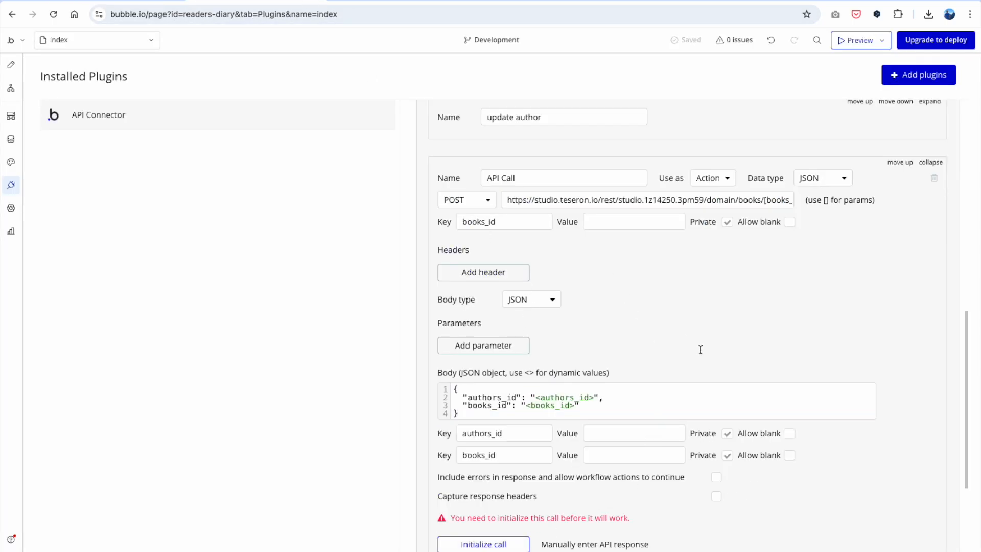
- Make the new call's path books_id and body authors_id and books_id parameters non-private
{"action": "left_click", "coordinate": [727, 222]}
{"action": "left_click", "coordinate": [727, 433]}
{"action": "left_click", "coordinate": [727, 455]}
- Set the value of all three parameters to 2, then initialize the call and save its returned values
{"action": "left_click", "coordinate": [643, 221]}
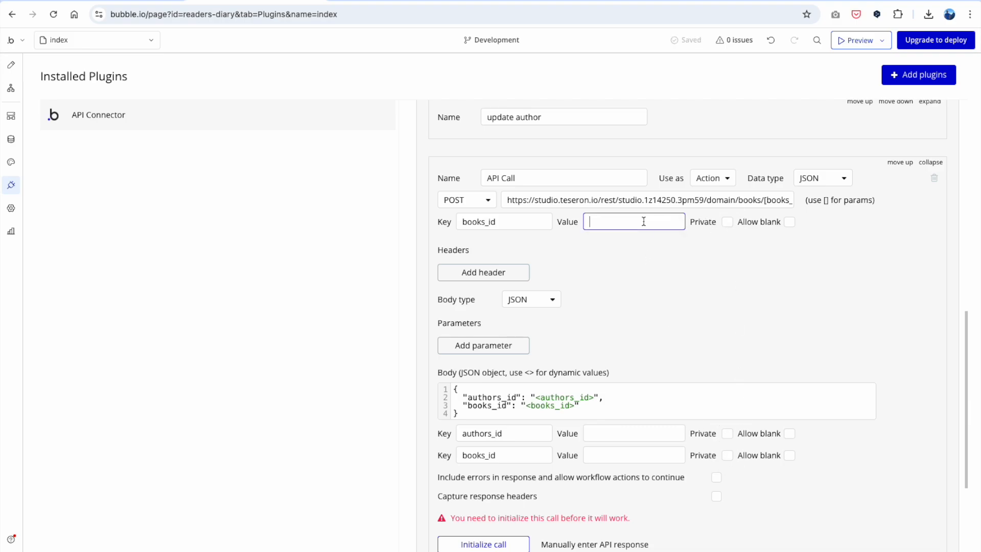
{"action": "type", "text": "2"}
{"action": "left_click", "coordinate": [640, 434]}
{"action": "type", "text": "2"}
{"action": "left_click", "coordinate": [647, 458]}
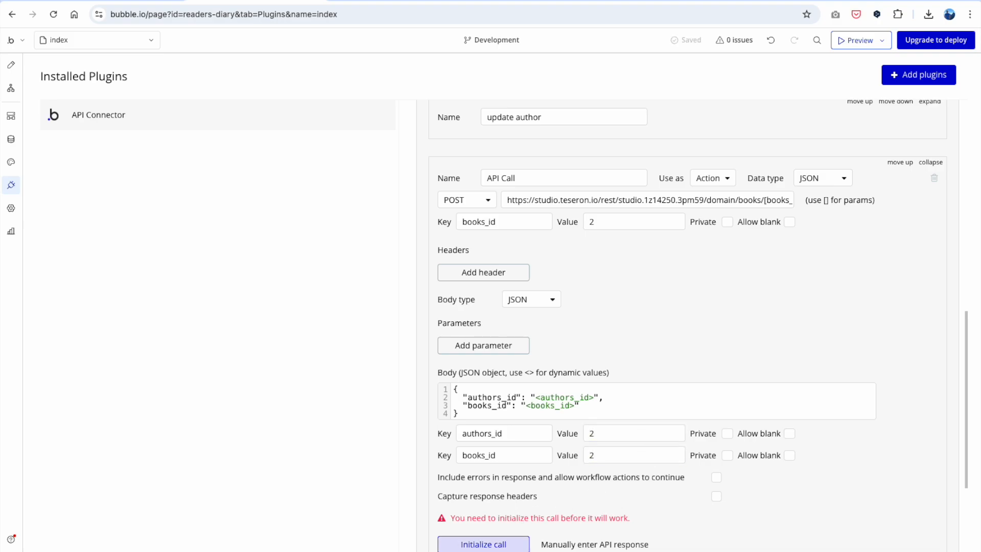
{"action": "left_click", "coordinate": [498, 544]}
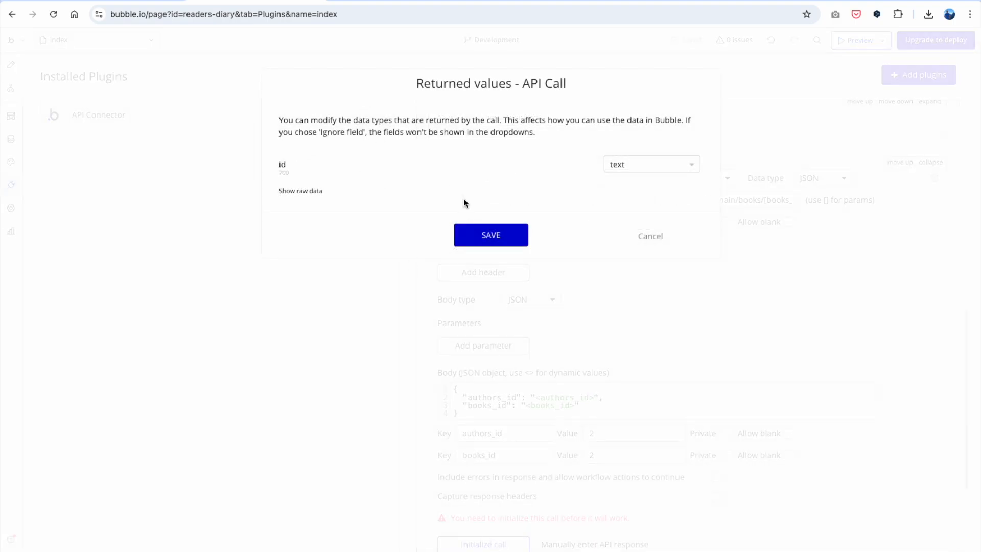
{"action": "left_click", "coordinate": [498, 238]}
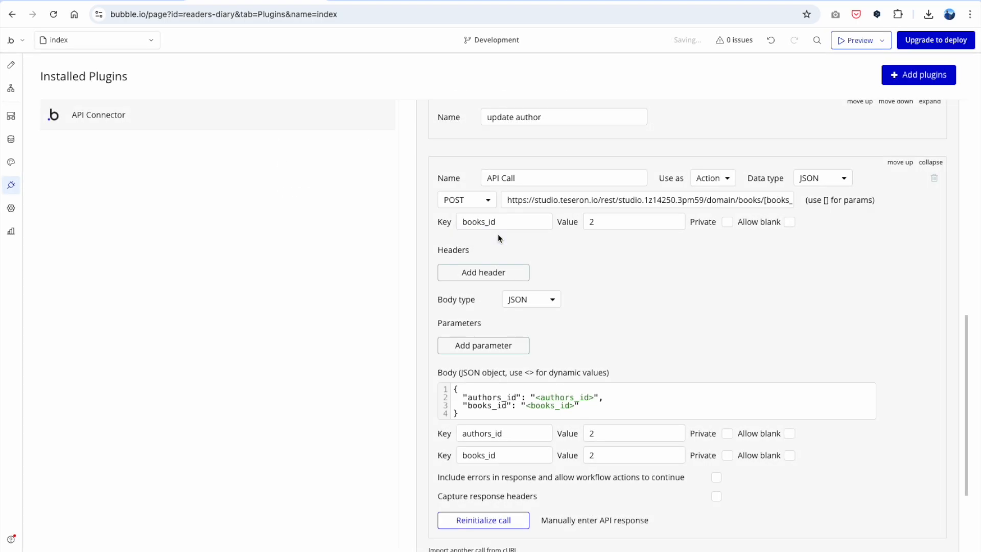
{"action": "left_click", "coordinate": [11, 88]}
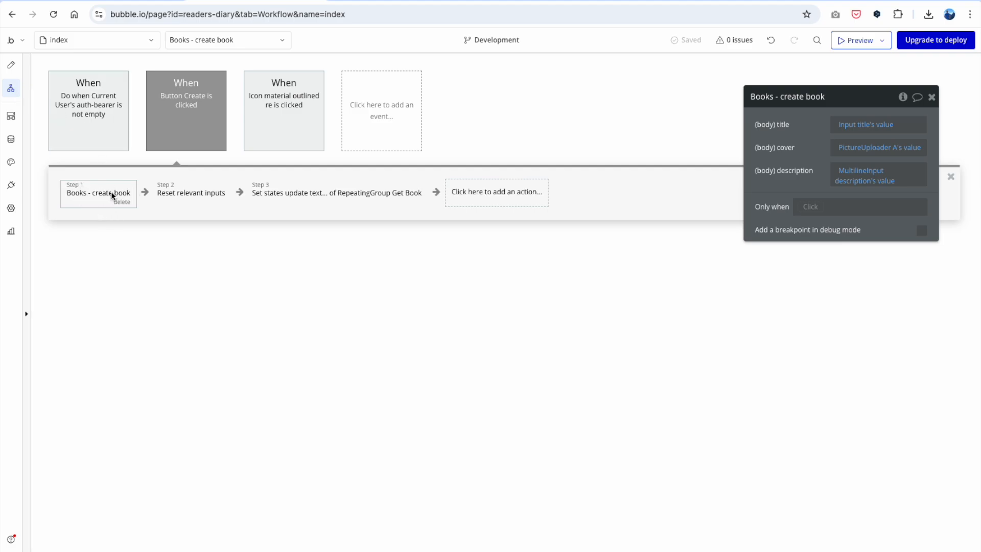
{"action": "left_click", "coordinate": [145, 192]}
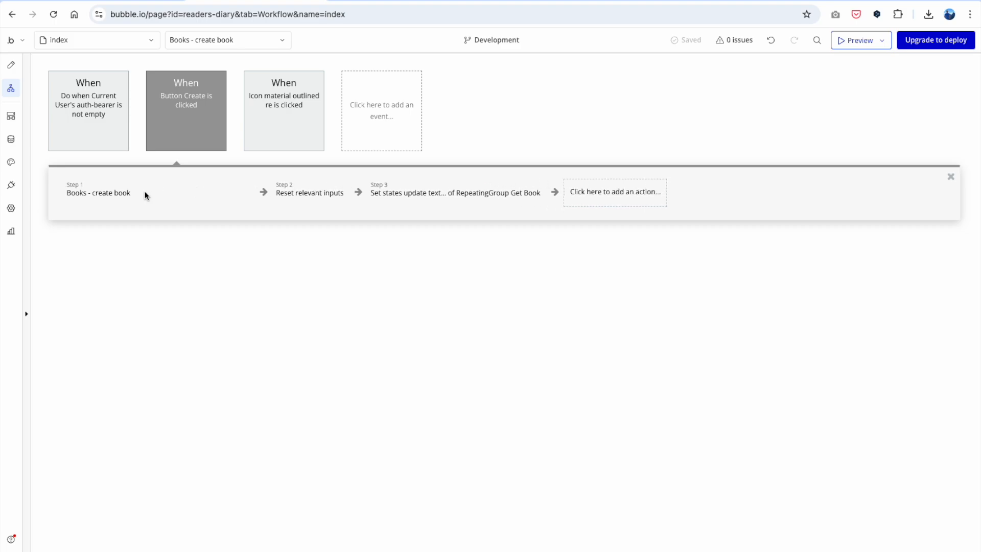
{"action": "left_click", "coordinate": [194, 369]}
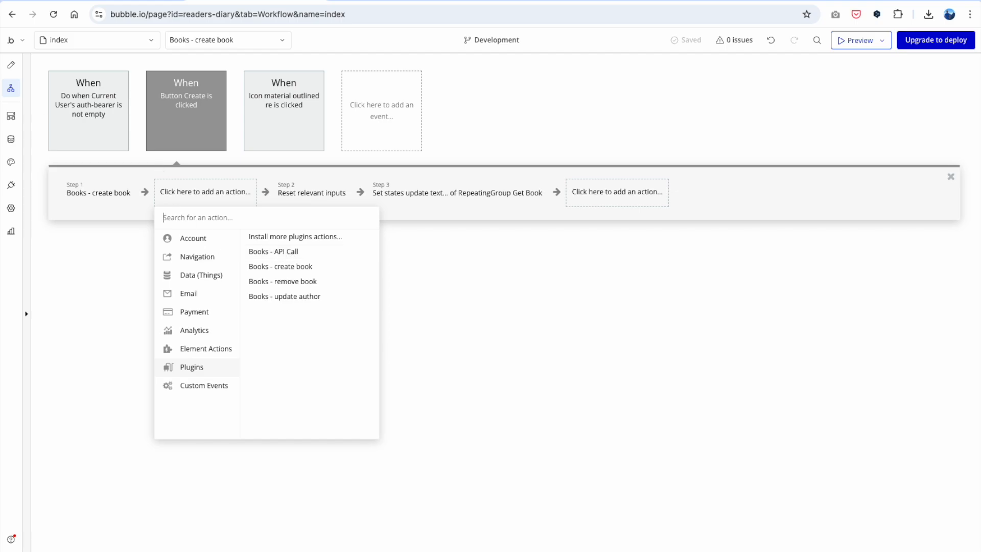
- Rename the new API call as Authors Update, then reinitialize it and save its returned values
{"action": "left_click", "coordinate": [10, 185]}
{"action": "left_click_drag", "start_coordinate": [536, 175], "coordinate": [431, 182]}
{"action": "type", "text": "Authors Update -"}
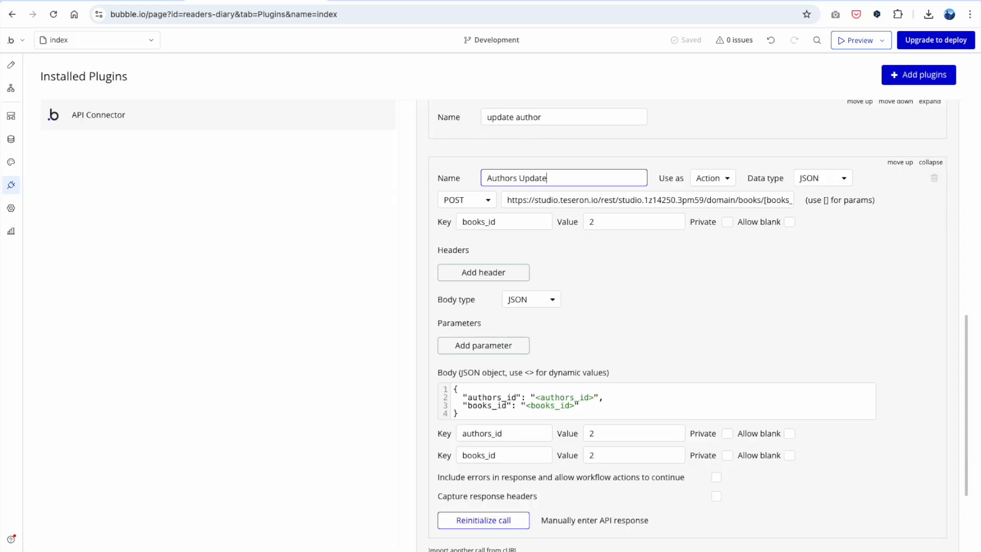
{"action": "left_click", "coordinate": [494, 519]}
{"action": "left_click", "coordinate": [488, 239]}
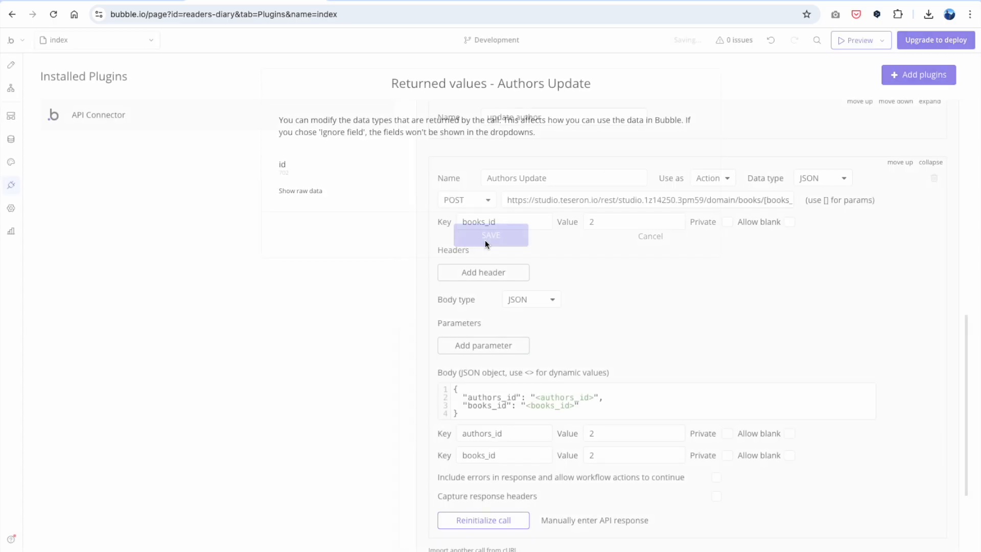
- Insert the Books - Authors Update action right after the create book action in the Create button's workflow
{"action": "left_click", "coordinate": [11, 89]}
{"action": "left_click", "coordinate": [145, 193]}
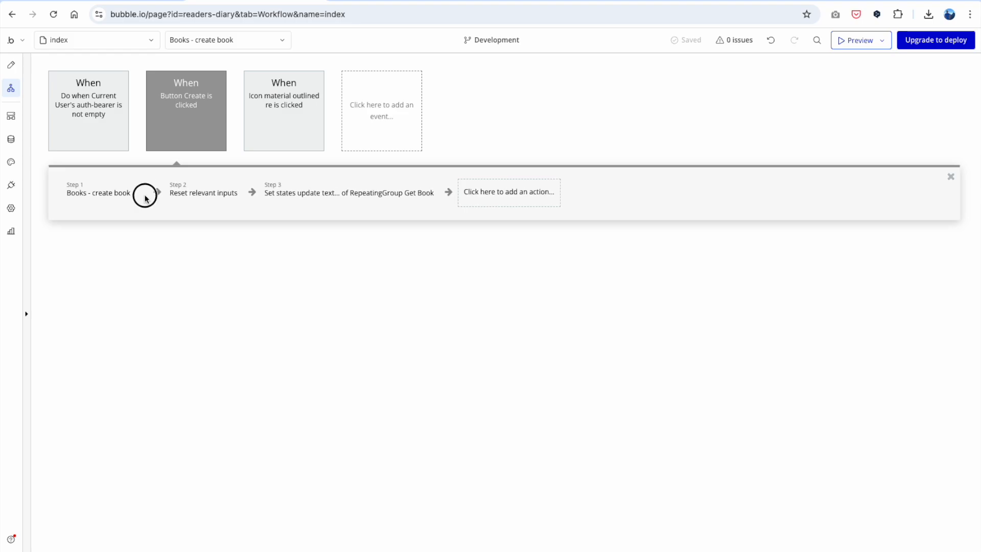
{"action": "mouse_move", "coordinate": [211, 361]}
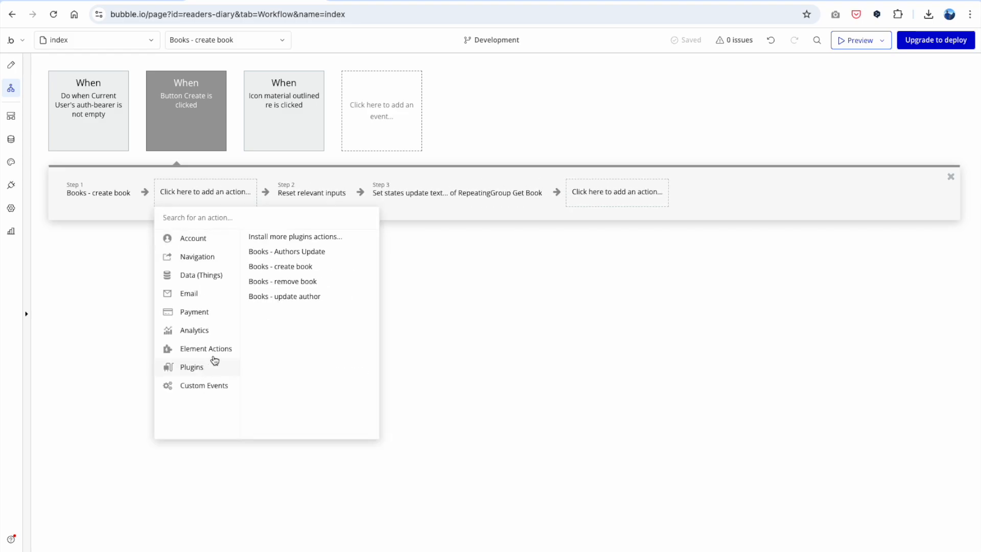
{"action": "left_click", "coordinate": [315, 254]}
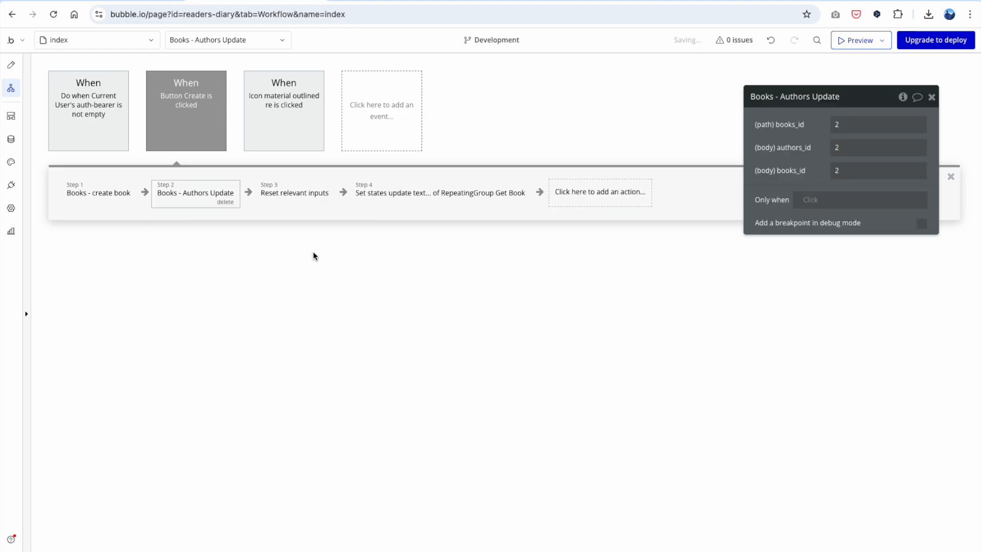
- Bind the path books_id parameter of the Authors Update action to Result of step 1 (Books - create book)'s id
{"action": "left_click", "coordinate": [861, 127]}
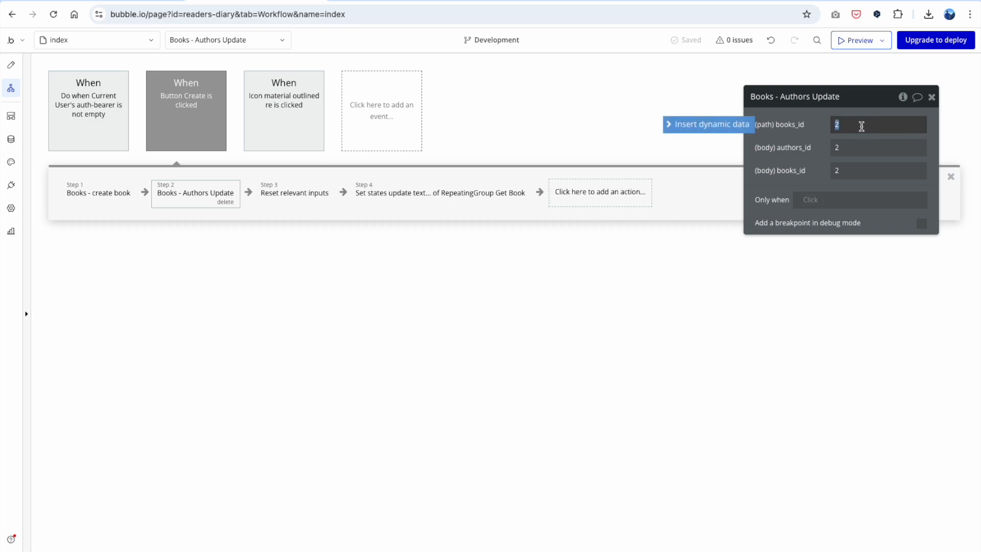
{"action": "left_click", "coordinate": [721, 124]}
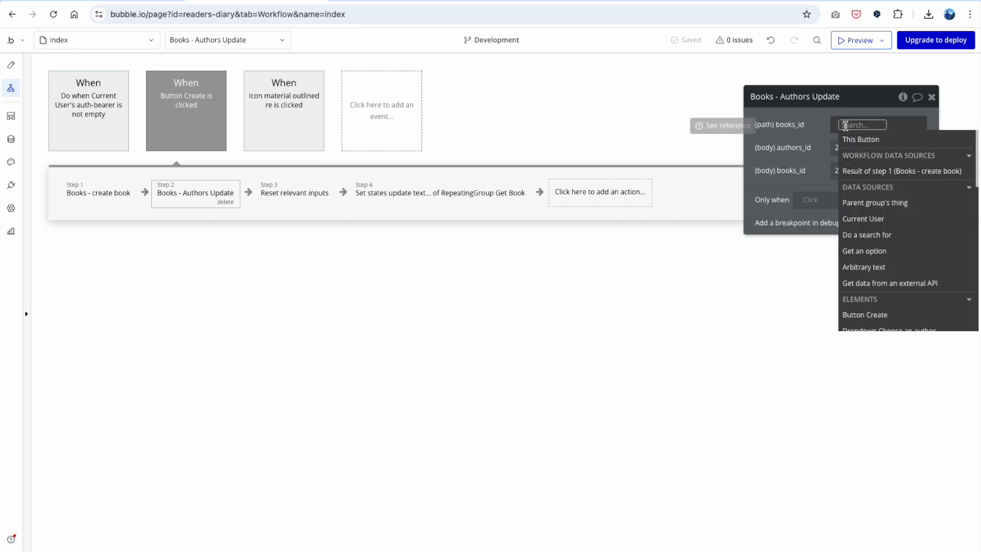
{"action": "left_click", "coordinate": [917, 172]}
{"action": "left_click", "coordinate": [905, 170]}
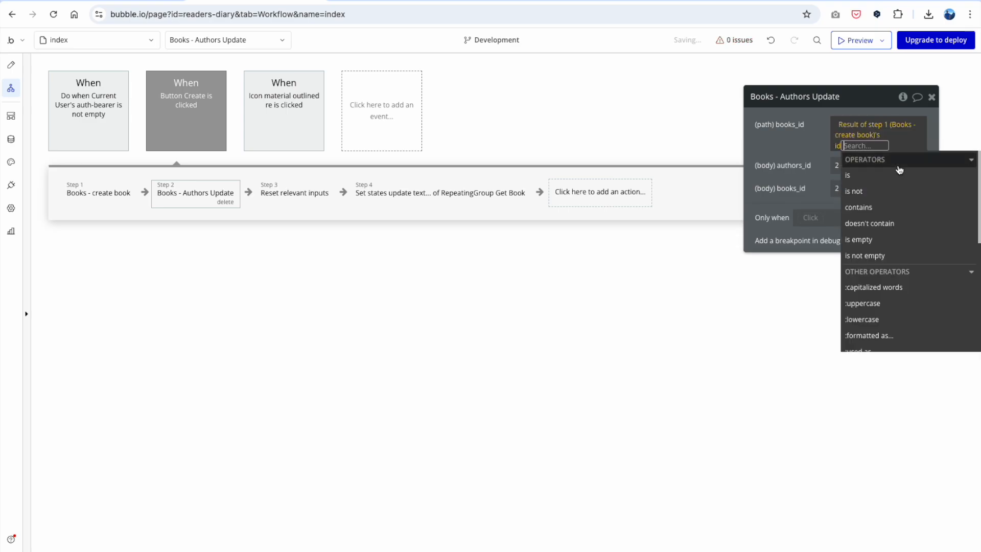
{"action": "left_click", "coordinate": [811, 145]}
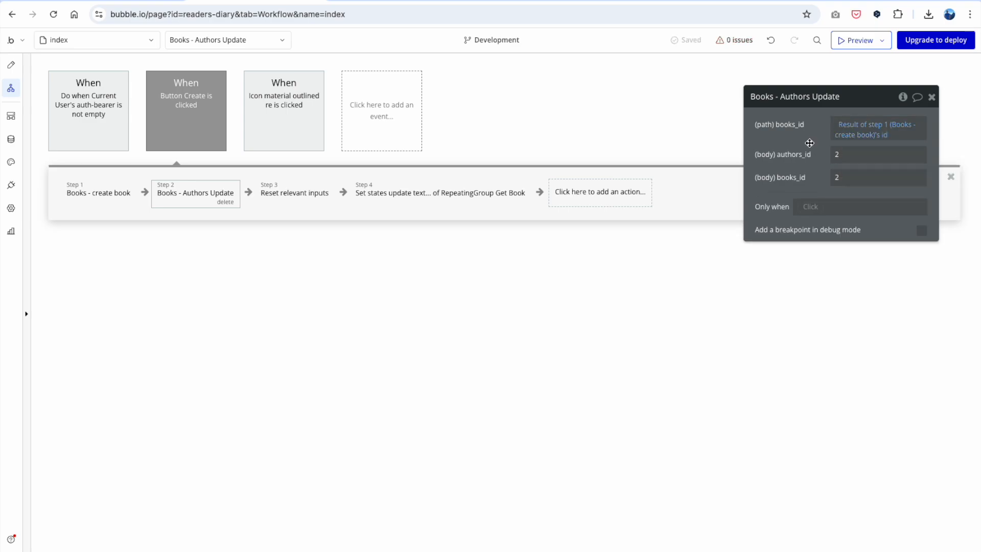
- Bind the body books_id parameter of the Authors Update action to Result of step 1 (Books - create book)'s id
{"action": "left_click", "coordinate": [851, 174]}
{"action": "key", "text": "BackSpace"}
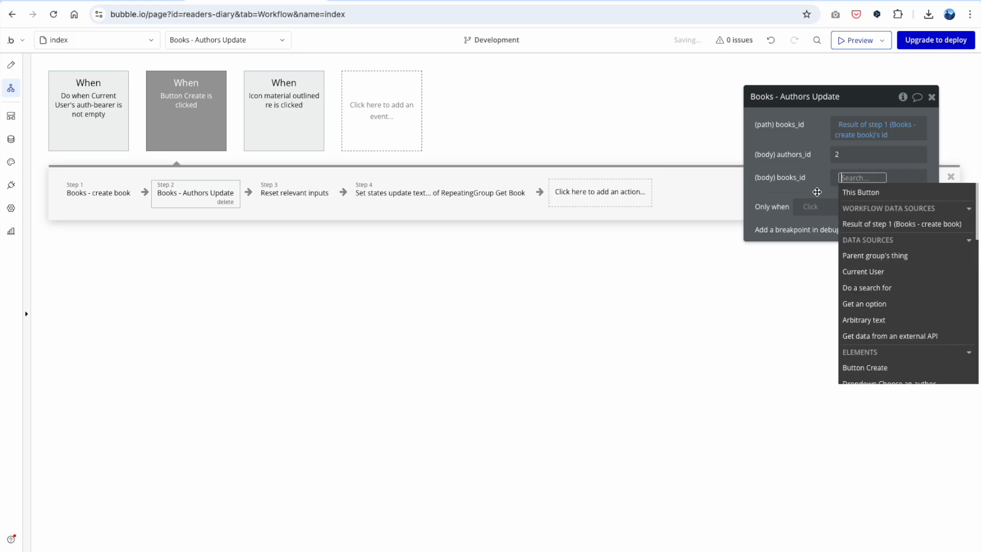
{"action": "left_click", "coordinate": [884, 224]}
{"action": "left_click", "coordinate": [909, 220]}
- Check the author dropdown's name in the page design and bind the action's body authors_id to Dropdown Choose an author's value's id
{"action": "left_click", "coordinate": [857, 156]}
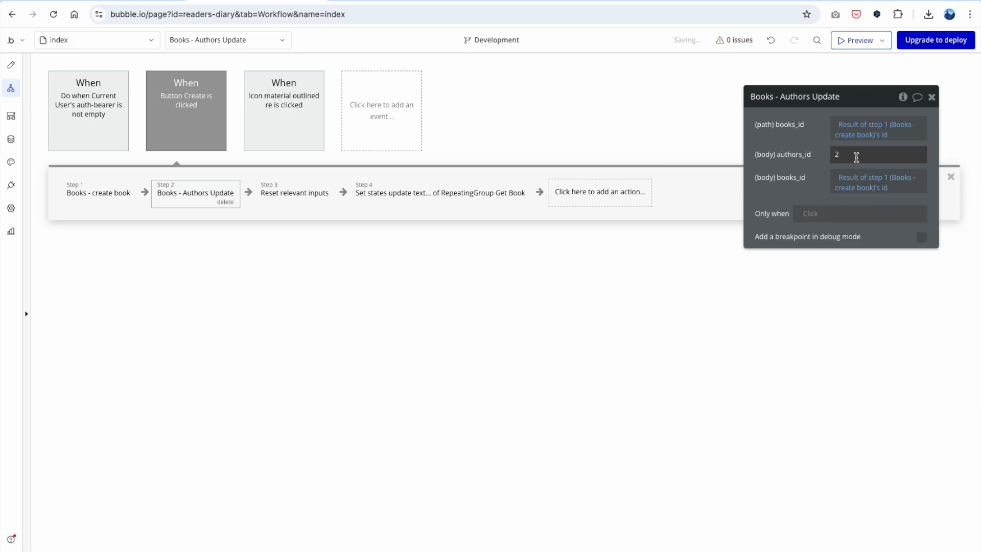
{"action": "double_click", "coordinate": [861, 157]}
{"action": "left_click", "coordinate": [8, 64]}
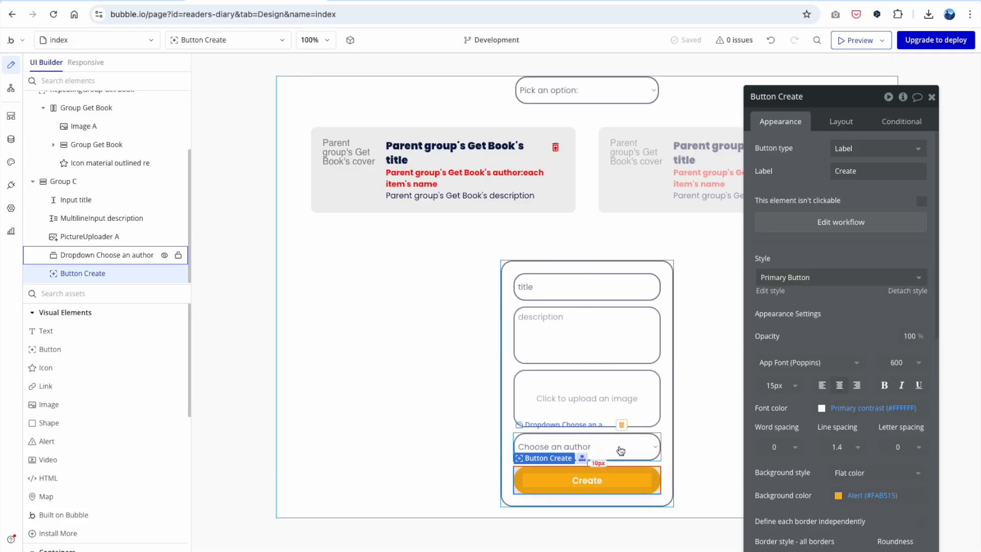
{"action": "left_click", "coordinate": [621, 447]}
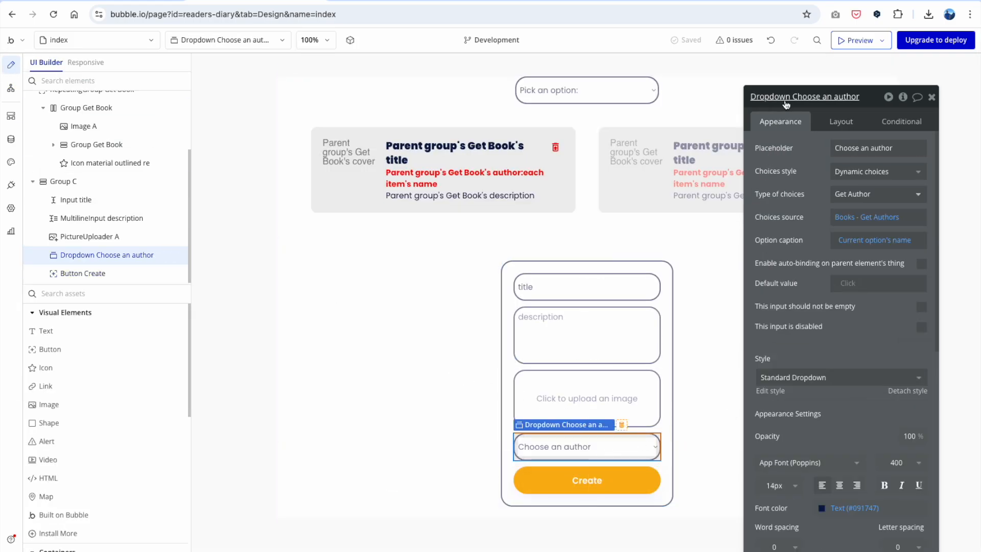
{"action": "left_click", "coordinate": [5, 91]}
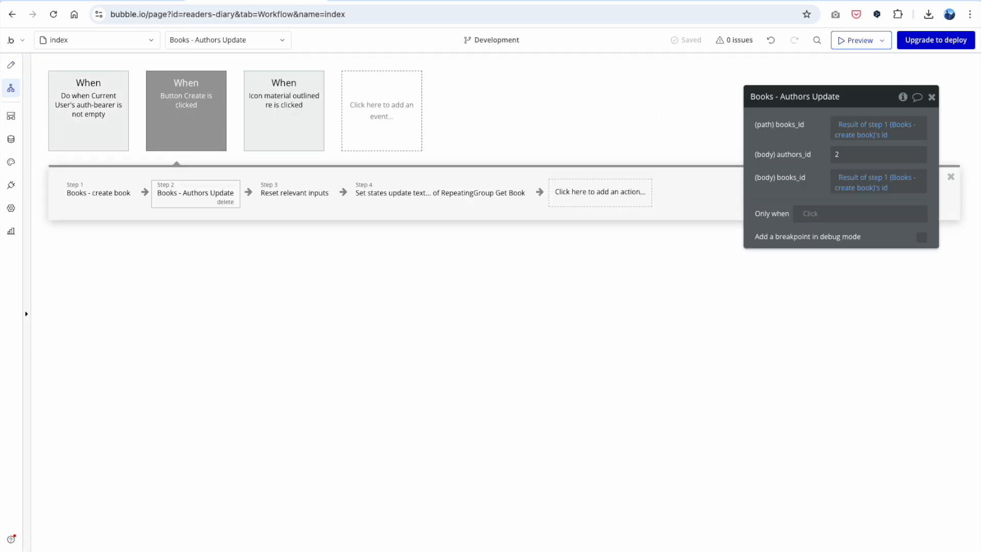
{"action": "left_click", "coordinate": [861, 154]}
{"action": "left_click", "coordinate": [725, 156]}
{"action": "type", "text": "drop"}
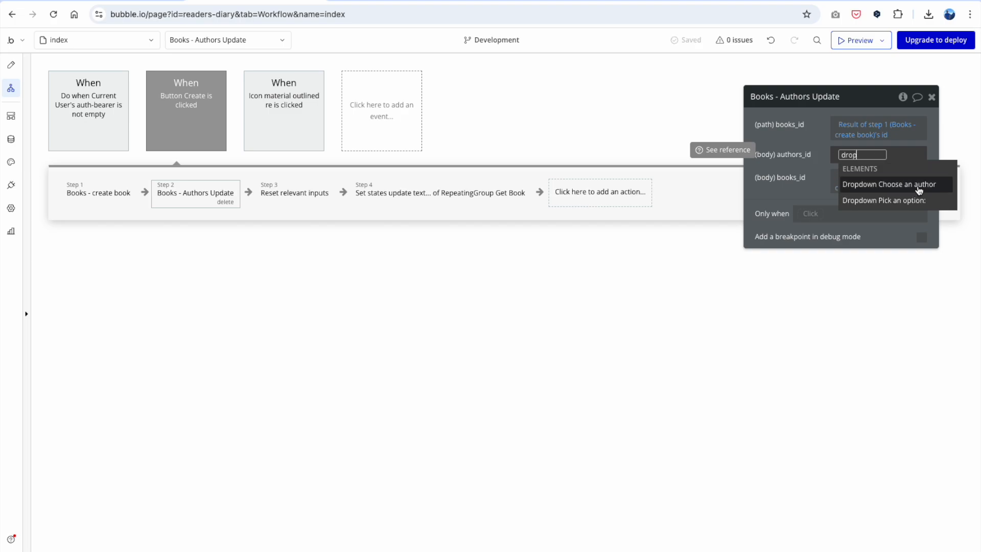
{"action": "left_click", "coordinate": [894, 184]}
{"action": "left_click", "coordinate": [888, 197]}
{"action": "left_click", "coordinate": [767, 160]}
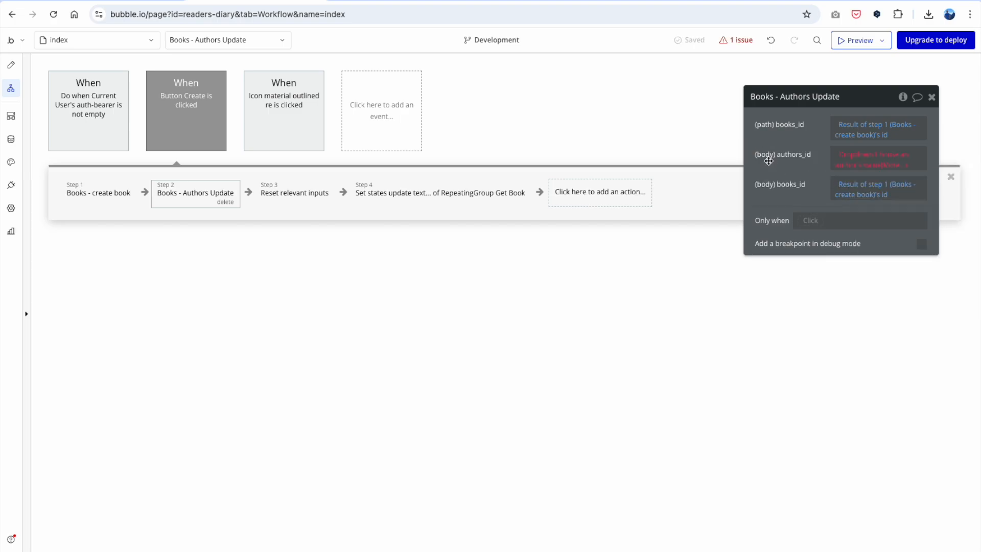
{"action": "left_click", "coordinate": [899, 172]}
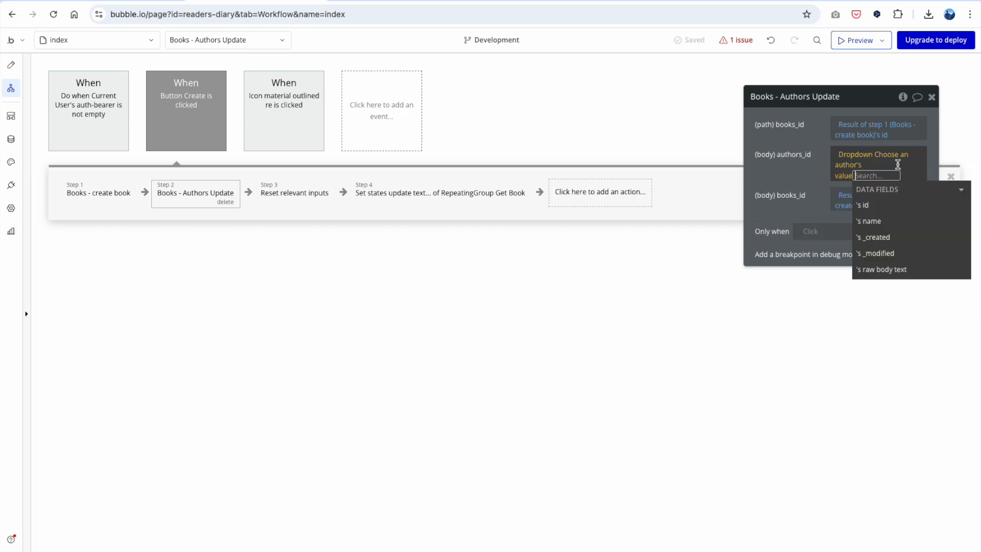
{"action": "left_click", "coordinate": [874, 207]}
{"action": "left_click", "coordinate": [791, 169]}
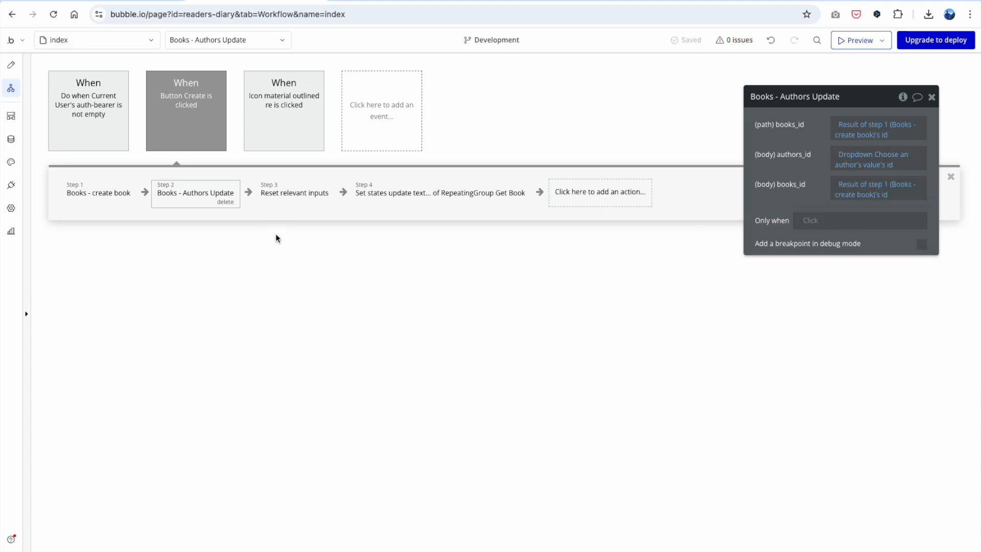
- Review the Reset relevant inputs and Set state actions in the Create button's workflow, and return to the page design
{"action": "left_click", "coordinate": [278, 204]}
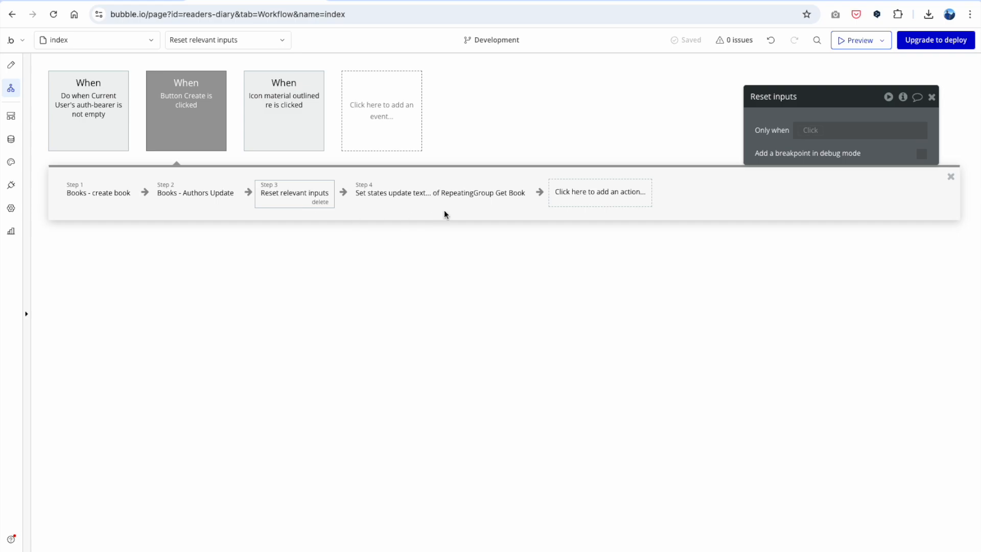
{"action": "left_click", "coordinate": [428, 198]}
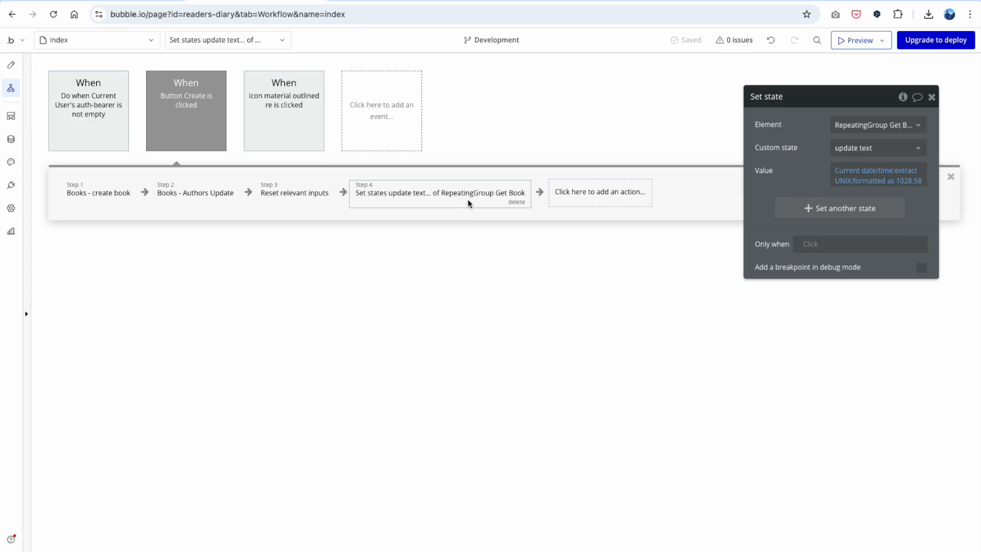
{"action": "left_click", "coordinate": [11, 69]}
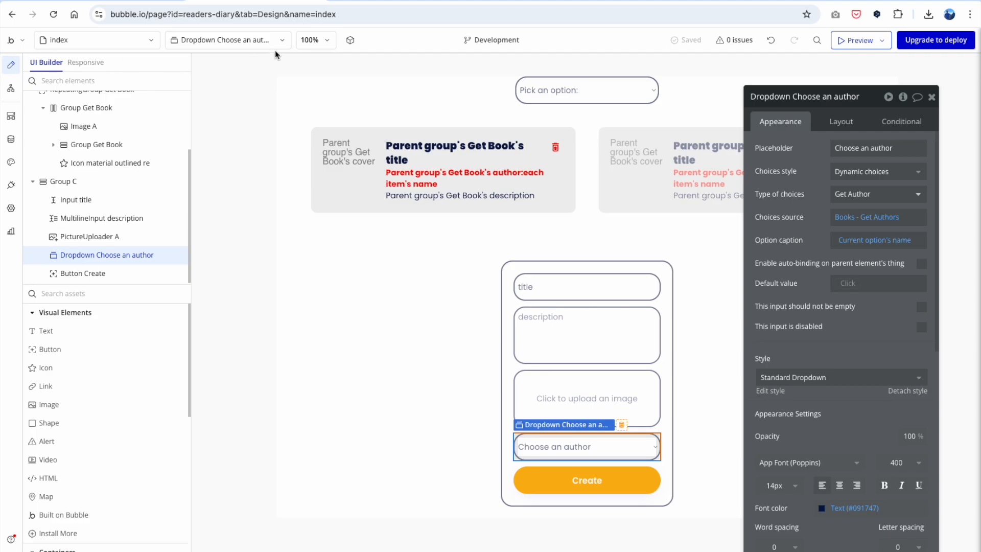
- Switch to the running app preview, refresh it to the latest version, and enter "Custom title" as the new book's title
{"action": "left_click", "coordinate": [376, 4]}
{"action": "left_click", "coordinate": [459, 39]}
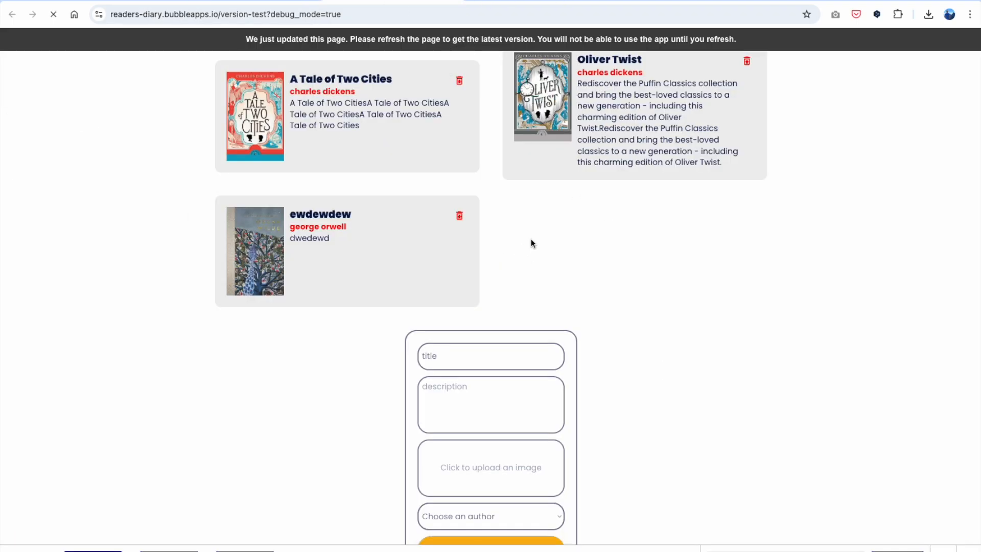
{"action": "scroll", "coordinate": [621, 296], "scroll_direction": "down", "scroll_amount": 5}
{"action": "left_click", "coordinate": [525, 256]}
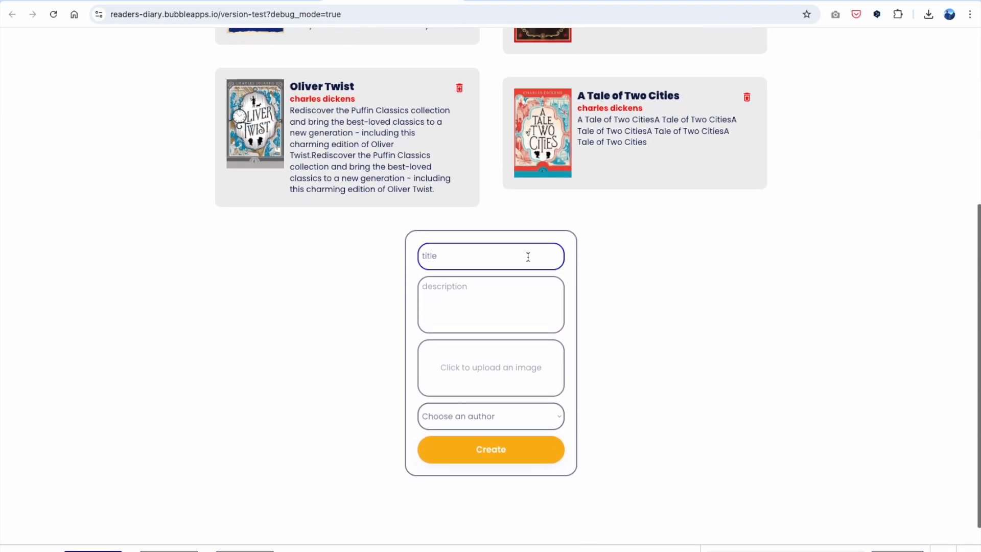
{"action": "type", "text": "C"}
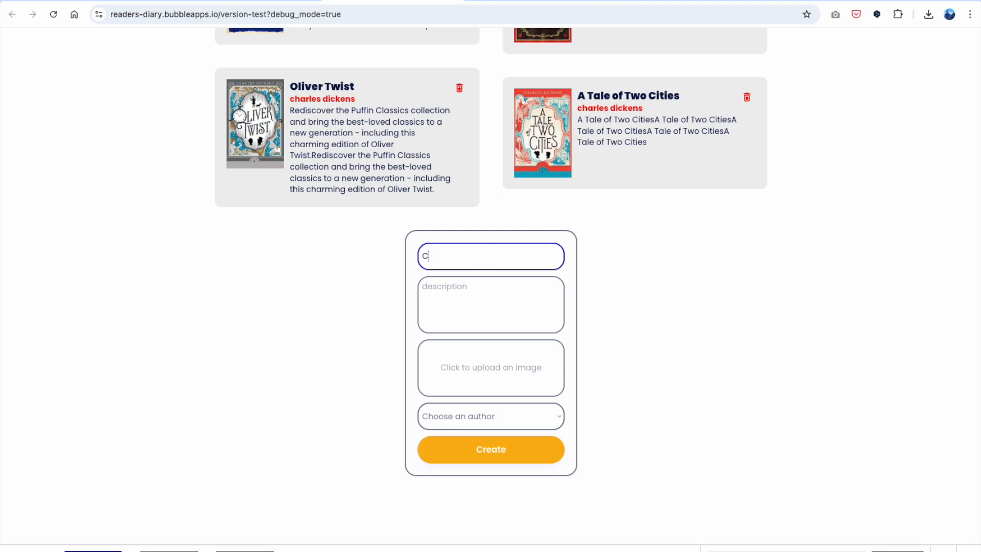
{"action": "type", "text": "ustom title"}
- Fill in the book's description as "lorem ipsum" and upload the 91-vjUby JPG from the Downloads folder as its cover image
{"action": "left_click", "coordinate": [503, 308]}
{"action": "left_click", "coordinate": [487, 258]}
{"action": "left_click", "coordinate": [469, 288]}
{"action": "type", "text": "I"}
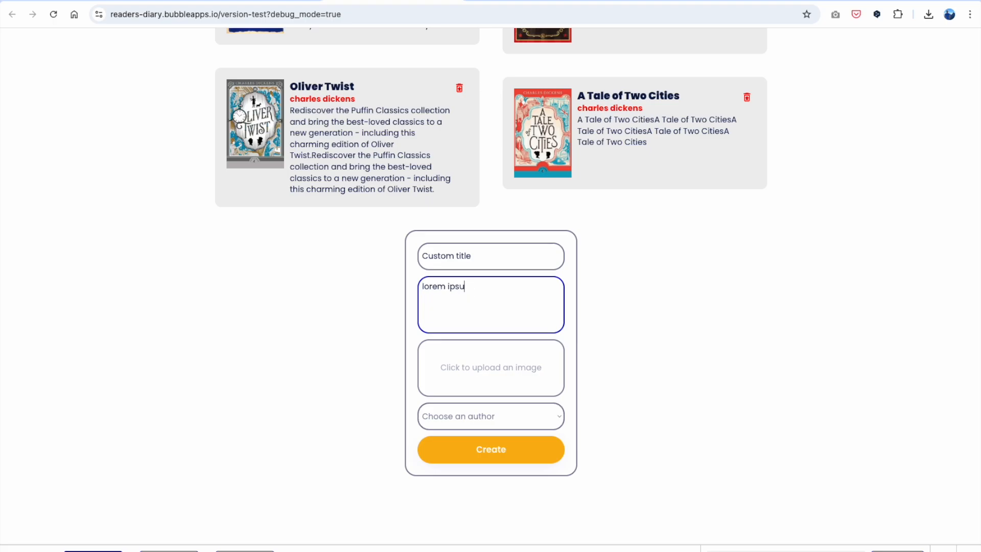
{"action": "left_click", "coordinate": [467, 371]}
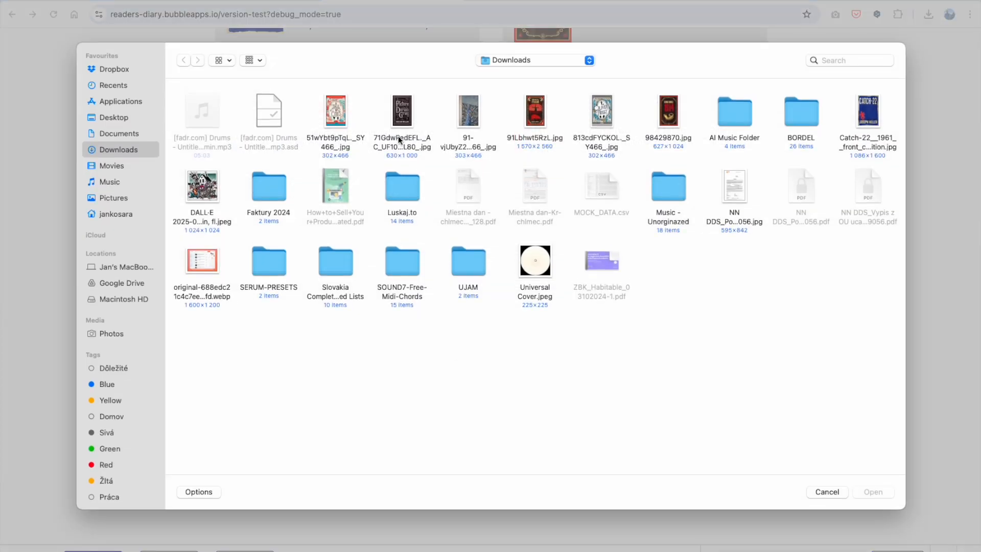
{"action": "double_click", "coordinate": [472, 117]}
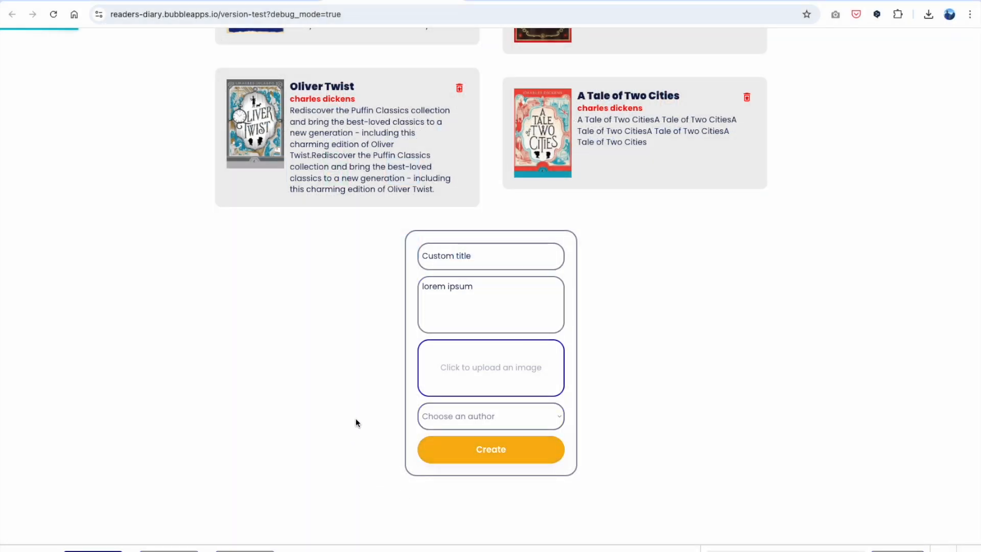
- Choose george orwell as the author and submit the form to create the book
{"action": "left_click", "coordinate": [488, 422]}
{"action": "left_click", "coordinate": [481, 443]}
{"action": "left_click", "coordinate": [535, 456]}
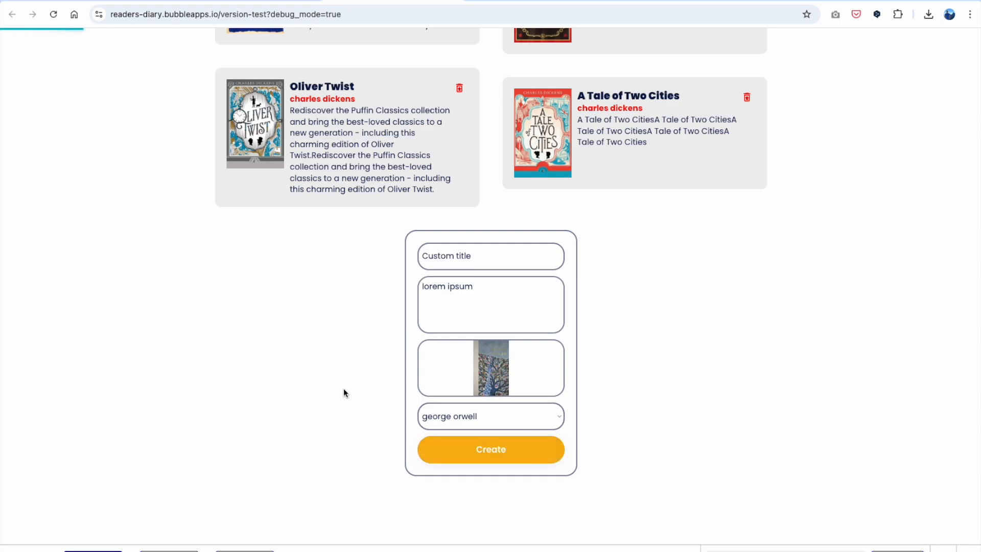